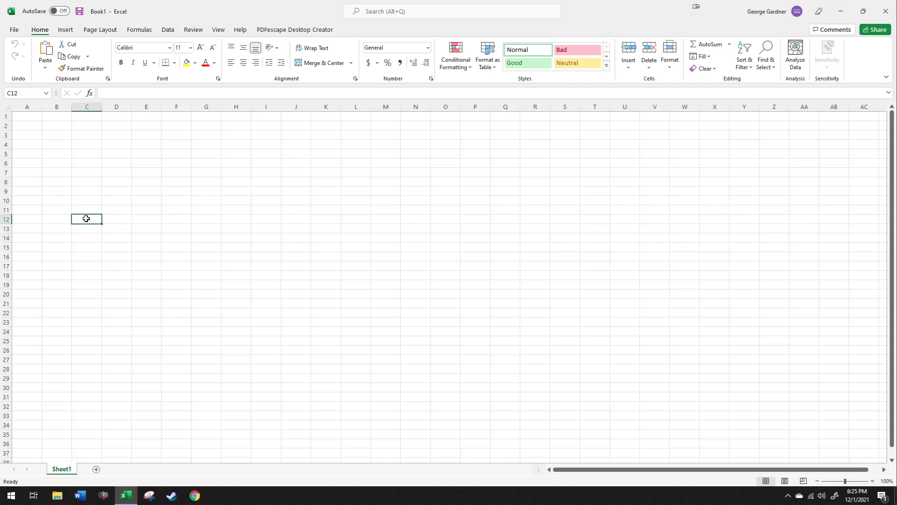
pyautogui.click(27, 115)
pyautogui.click(57, 117)
pyautogui.click(29, 118)
pyautogui.click(26, 127)
pyautogui.click(57, 123)
pyautogui.click(58, 118)
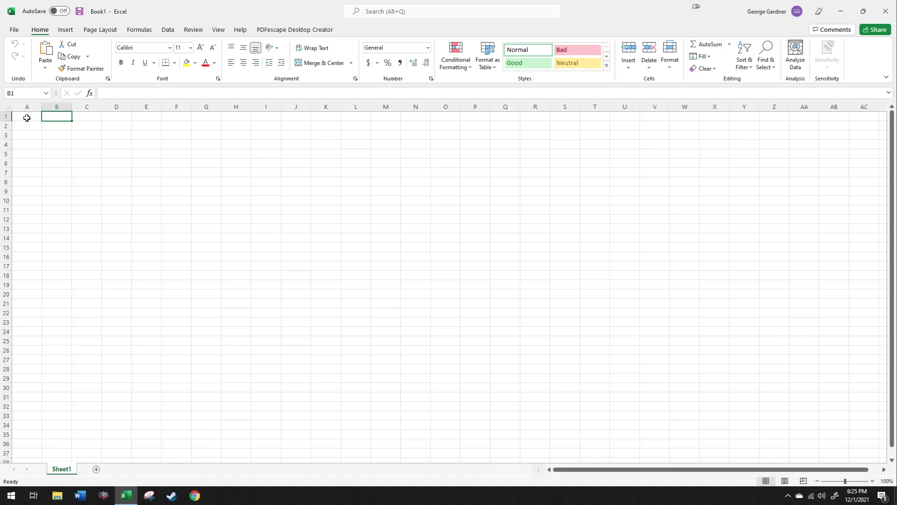
pyautogui.click(62, 125)
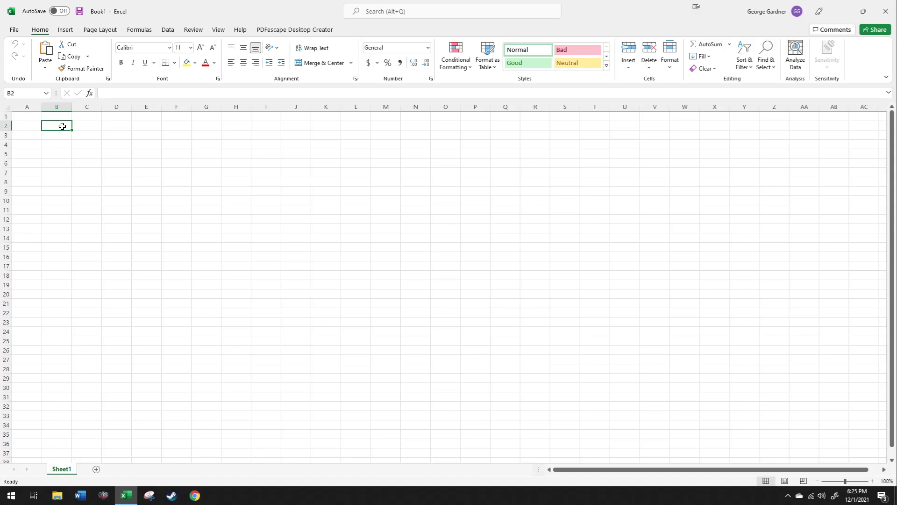
pyautogui.click(27, 127)
pyautogui.click(54, 116)
pyautogui.click(27, 124)
pyautogui.click(39, 115)
pyautogui.click(55, 115)
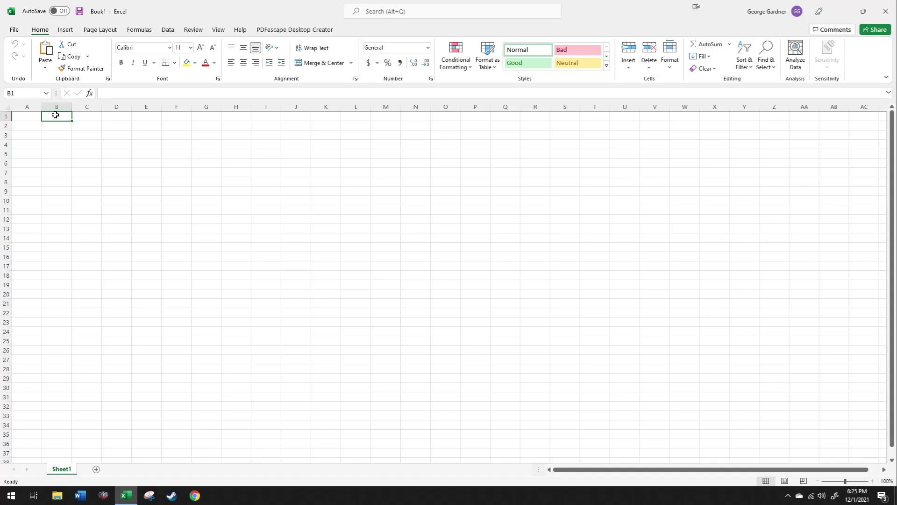
# - Add a second sheet and name the two sheets Calculations and Value Driver
pyautogui.click(97, 469)
pyautogui.keyDown('ctrl'); pyautogui.click(60, 470); pyautogui.keyUp('ctrl')
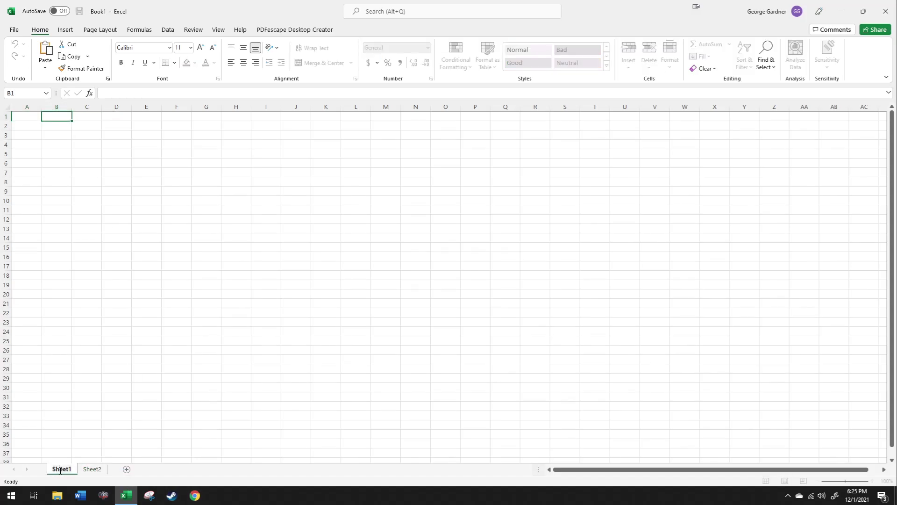
pyautogui.doubleClick(92, 469)
pyautogui.write('Value Driver')
pyautogui.click(66, 467)
pyautogui.write('Calculations')
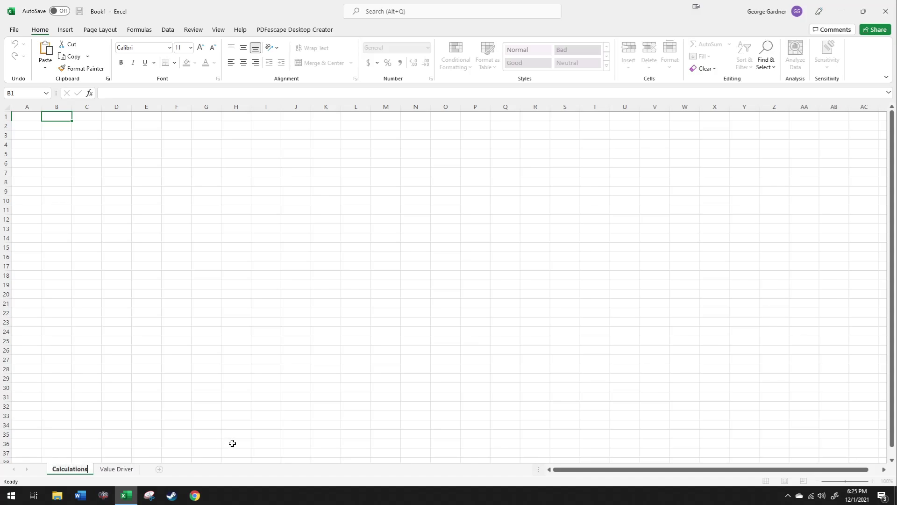
# - On the Value Driver sheet, enter ST 1 and ST 2 from A3 down and fill the series to ST 8 in A10
pyautogui.click(123, 470)
pyautogui.click(96, 305)
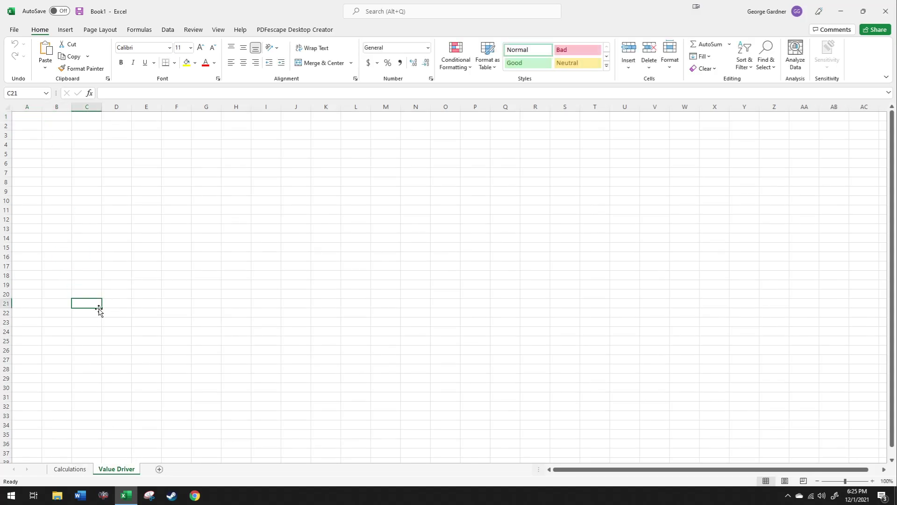
pyautogui.click(119, 265)
pyautogui.click(58, 120)
pyautogui.click(21, 132)
pyautogui.click(60, 115)
pyautogui.press('Down')
pyautogui.press('Left')
pyautogui.press('Down')
pyautogui.press('Up')
pyautogui.press('Down')
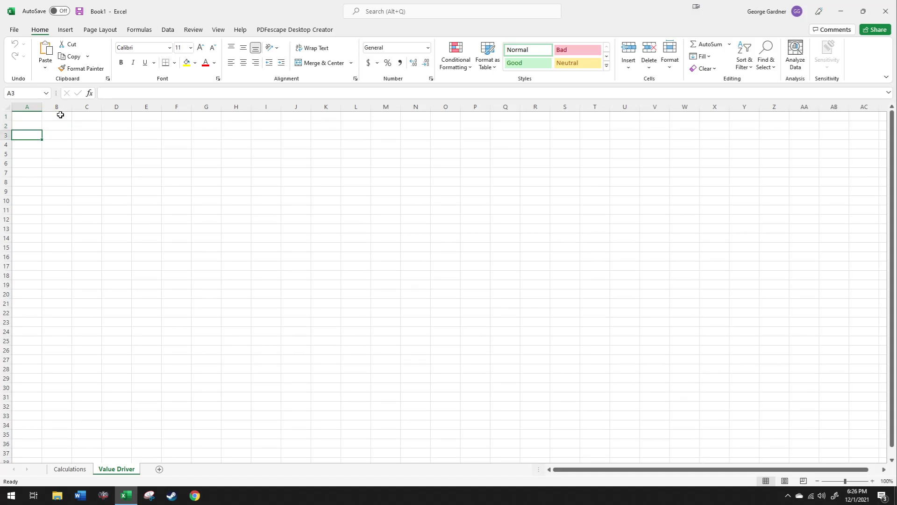
pyautogui.write('ST 1')
pyautogui.press('Return')
pyautogui.write('ST ')
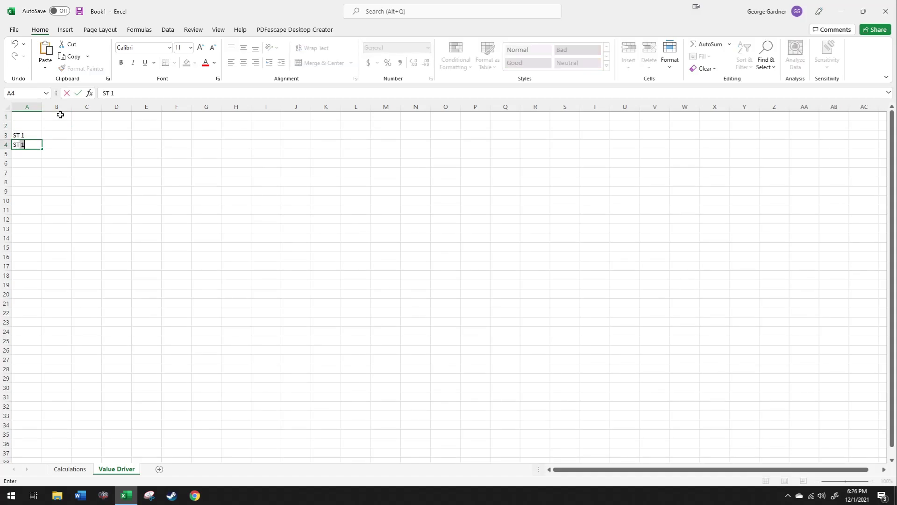
pyautogui.write('2')
pyautogui.press('Return')
pyautogui.moveTo(33, 136); pyautogui.dragTo(31, 203)
pyautogui.click(133, 173)
# - Enter the column headings Trial 1 in B2 and Trial 2 in C2
pyautogui.click(52, 126)
pyautogui.write('T')
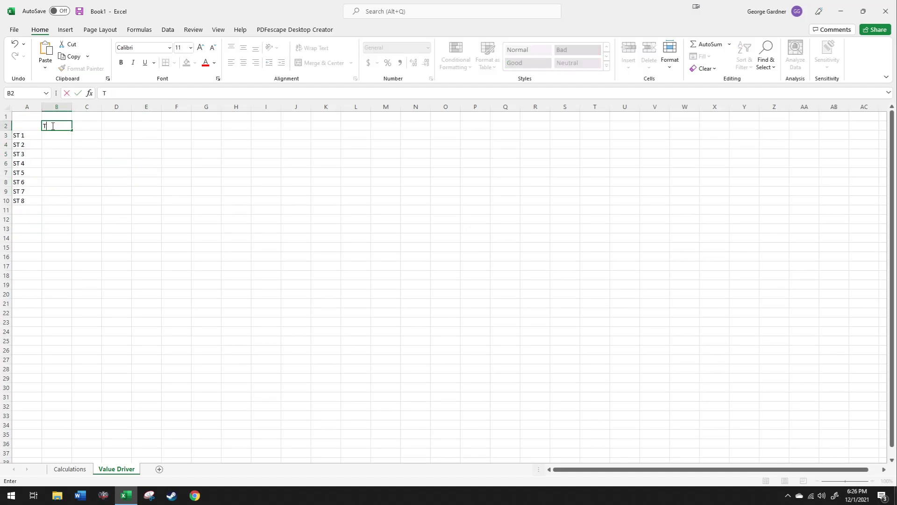
pyautogui.write('rial 1')
pyautogui.press('Tab')
pyautogui.write('Trial 2')
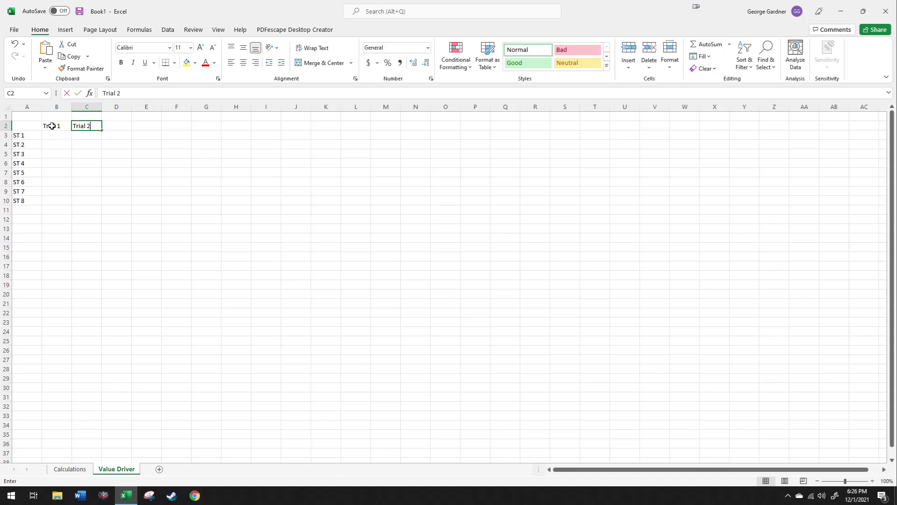
pyautogui.press('Return')
# - Label B1 as ST % and enter 0.75 in C1
pyautogui.click(63, 117)
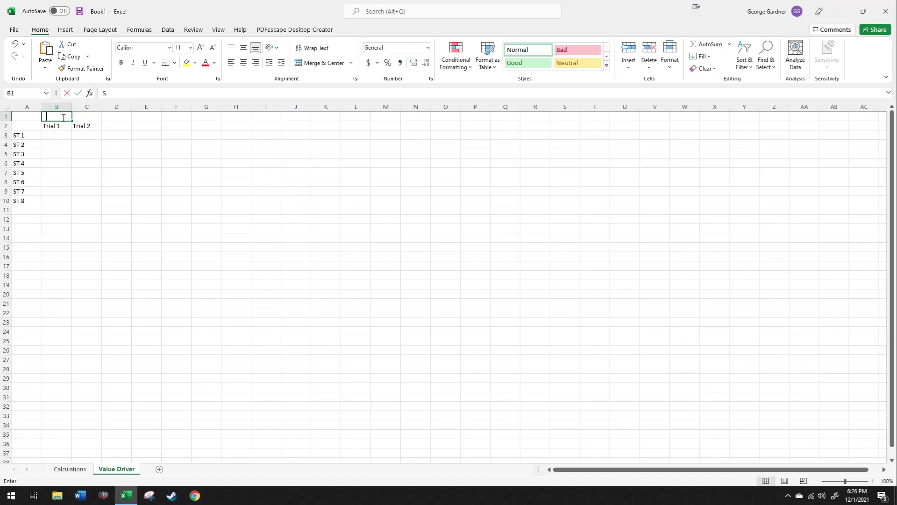
pyautogui.write('SM')
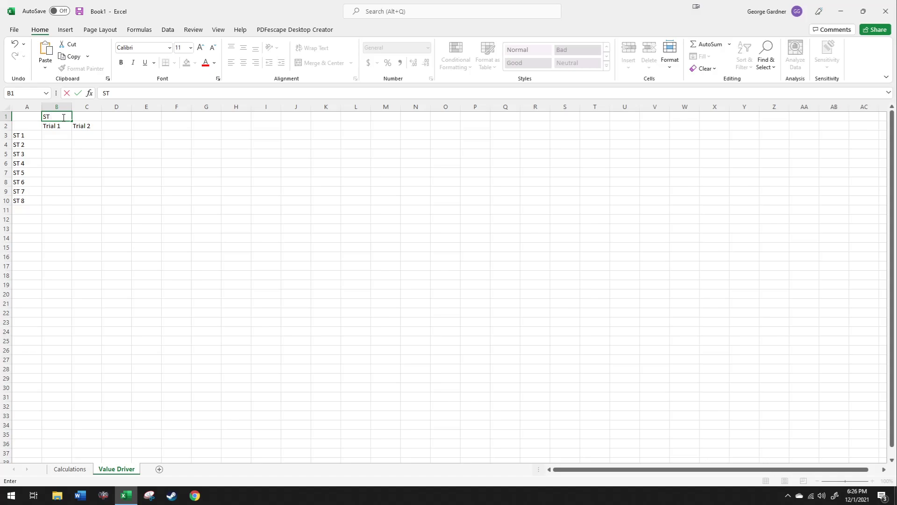
pyautogui.press('Tab')
pyautogui.write('.75')
pyautogui.press('Return')
# - Label D1 as Energy and enter 8000 in E1
pyautogui.click(115, 117)
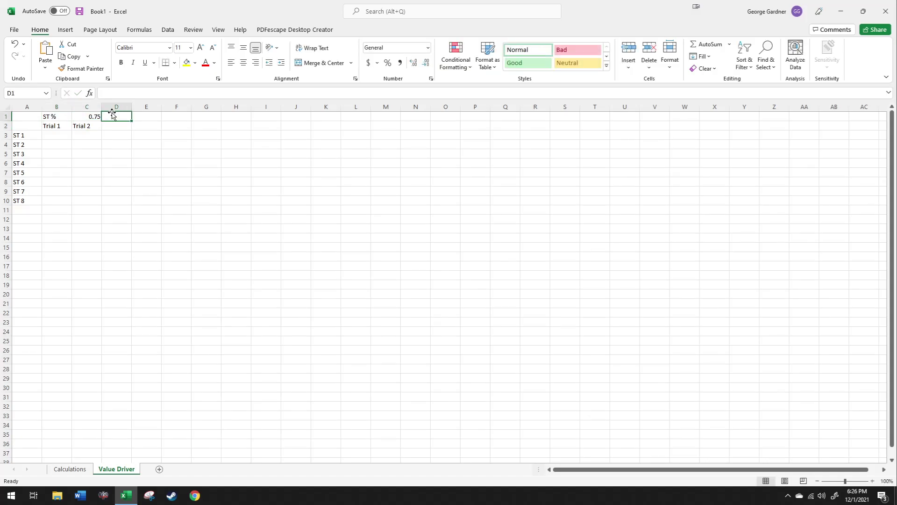
pyautogui.write('Energy')
pyautogui.press('Tab')
pyautogui.write('8000')
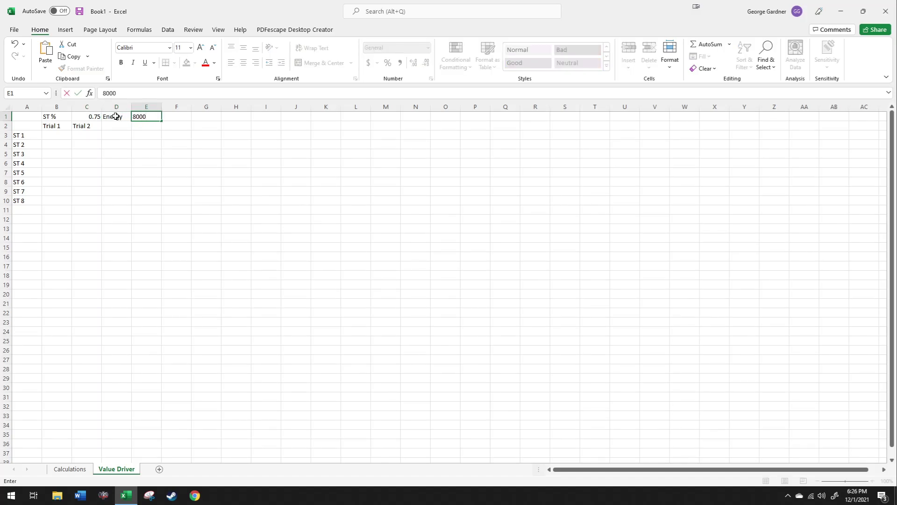
pyautogui.press('Tab')
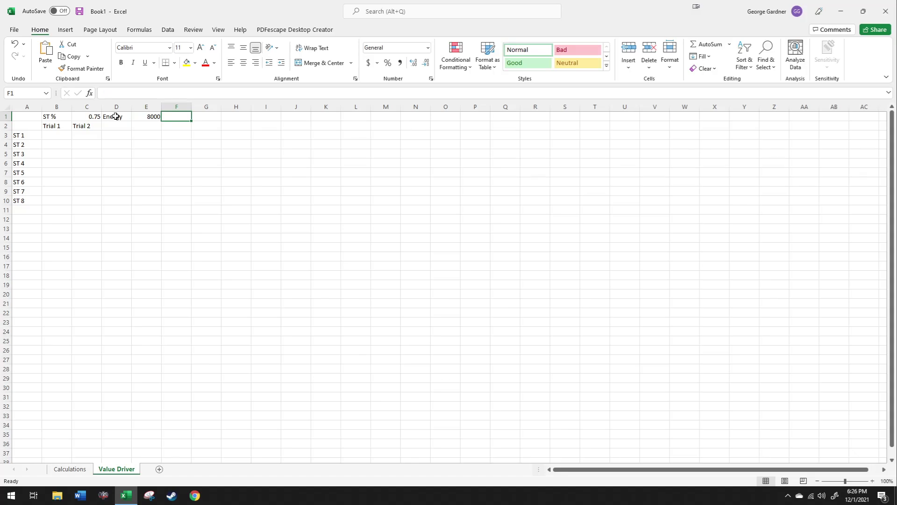
pyautogui.click(230, 153)
pyautogui.click(155, 117)
pyautogui.click(170, 132)
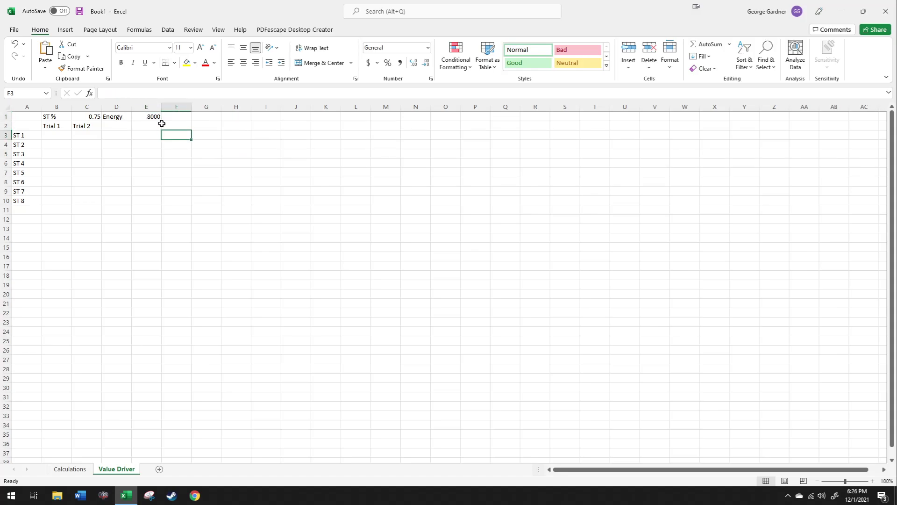
pyautogui.click(138, 113)
# - Label F1 as Target and enter 1628 in G1
pyautogui.click(179, 118)
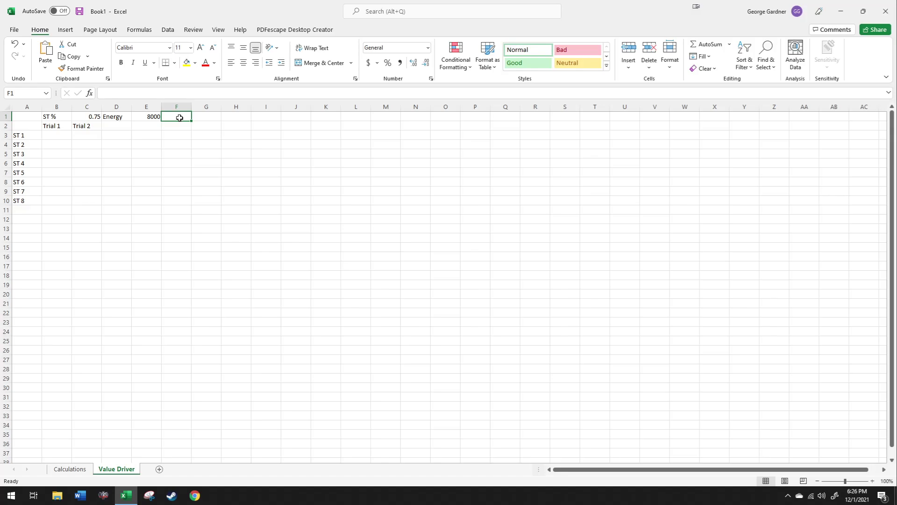
pyautogui.write('Target')
pyautogui.press('Tab')
pyautogui.write('1')
pyautogui.press('Return')
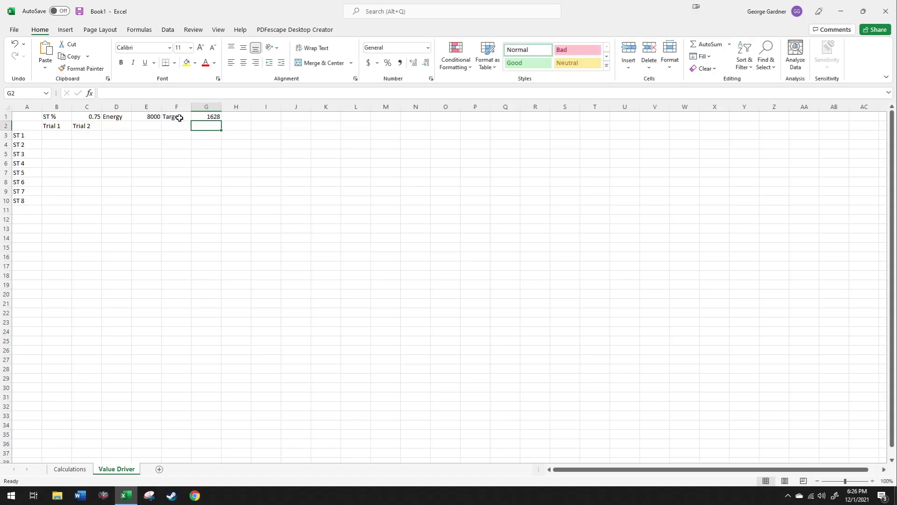
pyautogui.click(207, 116)
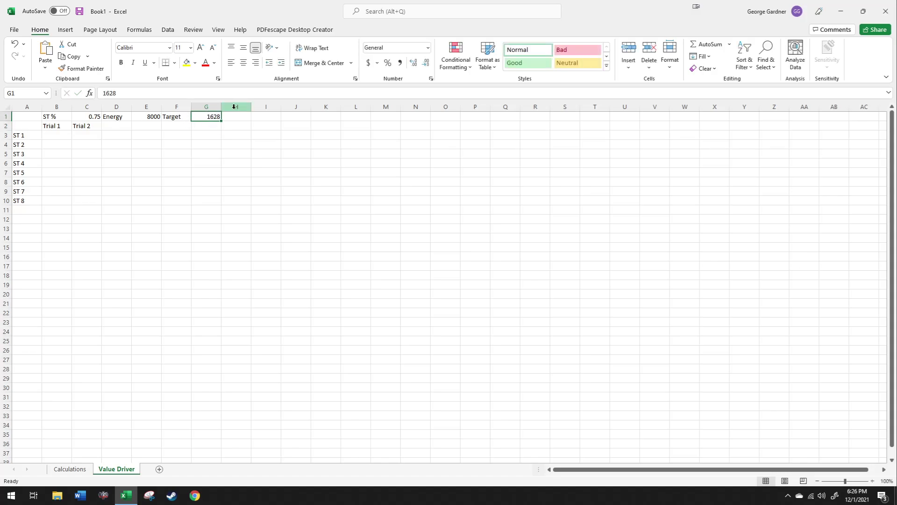
pyautogui.click(232, 125)
pyautogui.click(202, 117)
pyautogui.click(212, 125)
pyautogui.click(213, 117)
pyautogui.click(210, 124)
pyautogui.click(212, 118)
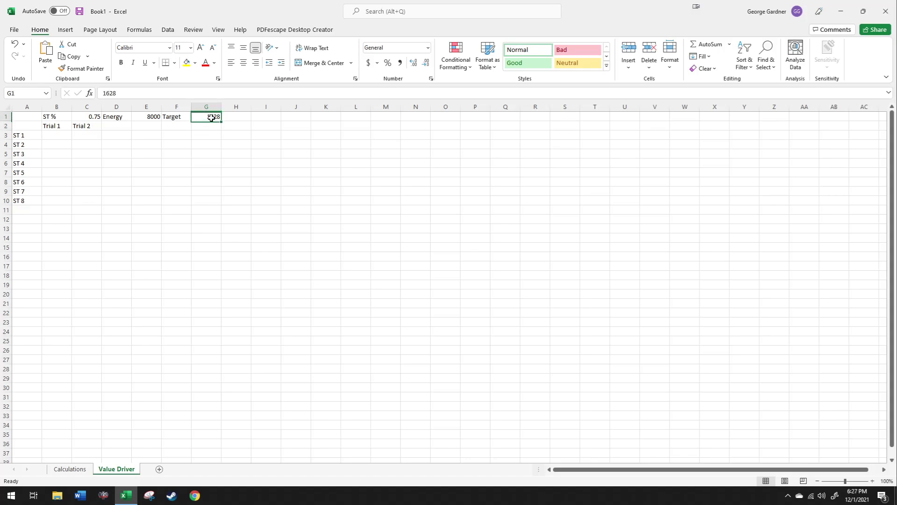
pyautogui.click(206, 166)
pyautogui.click(201, 134)
pyautogui.click(196, 126)
pyautogui.click(179, 126)
pyautogui.click(133, 126)
pyautogui.click(116, 125)
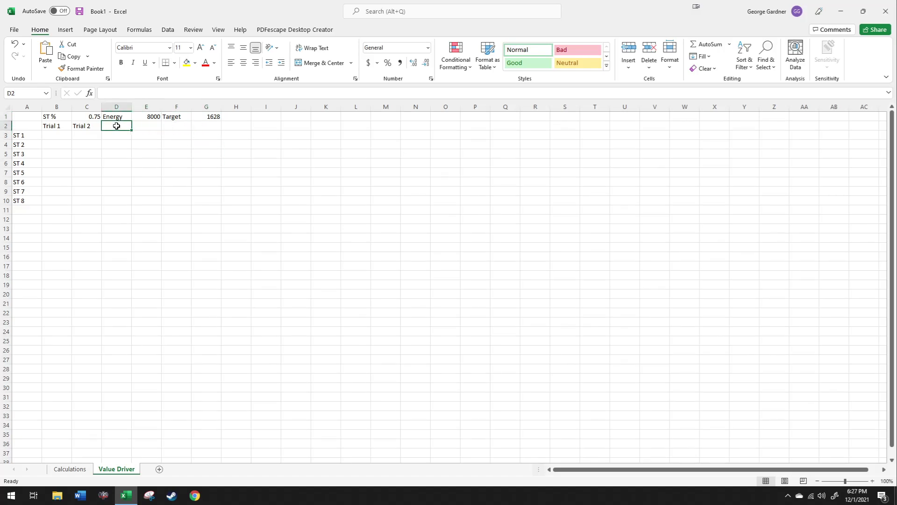
pyautogui.click(96, 127)
# - Enter the formula =rand() in B3 for ST 1 of Trial 1
pyautogui.click(57, 135)
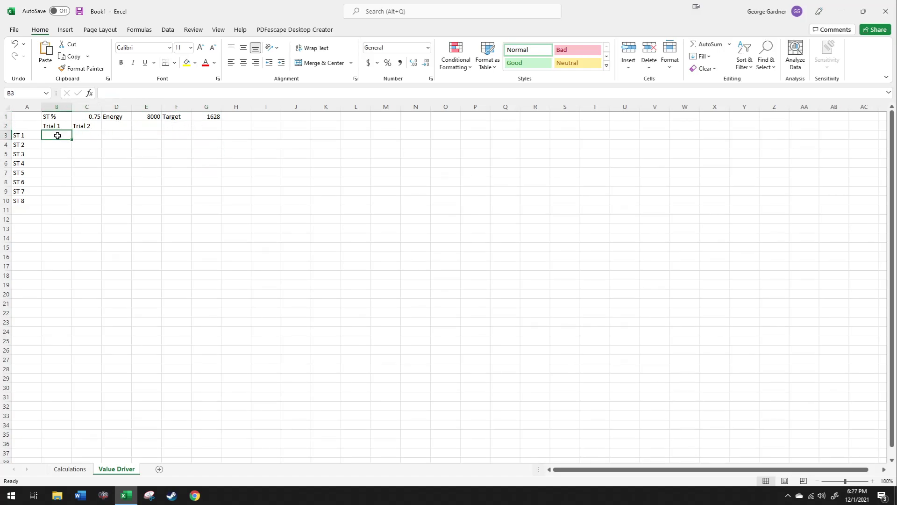
pyautogui.write('=rand()')
pyautogui.press('Return')
# - Fill the Trial 1 heading and random formula across to Trial 1000, clearing the surplus column beyond it
pyautogui.moveTo(57, 125); pyautogui.dragTo(60, 201)
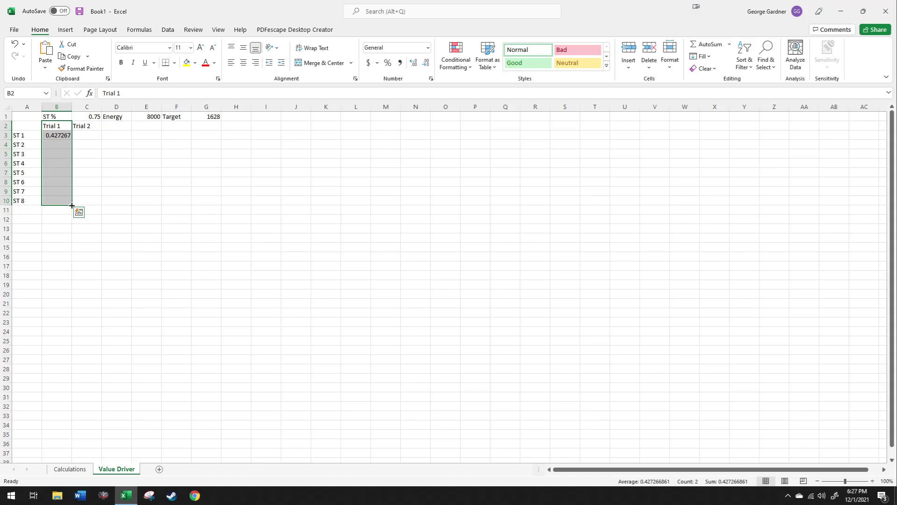
pyautogui.moveTo(72, 205); pyautogui.dragTo(749, 166)
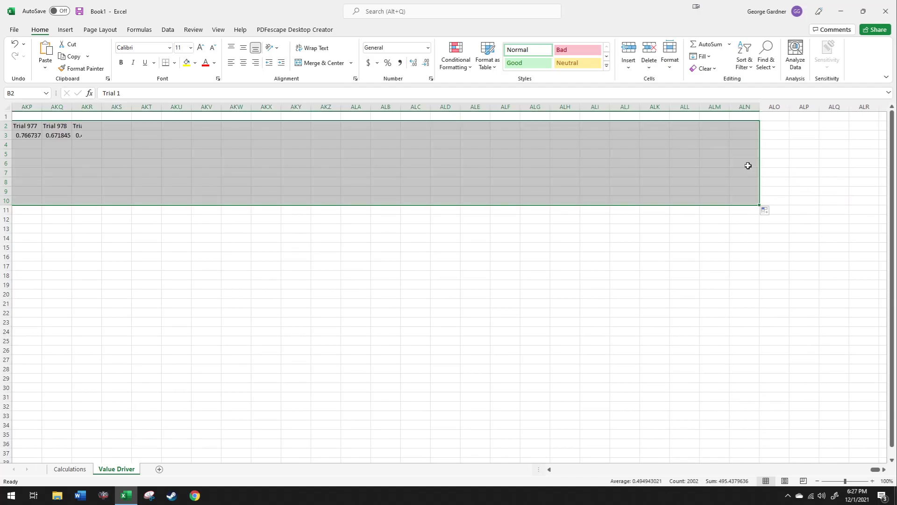
pyautogui.click(800, 144)
pyautogui.moveTo(747, 125); pyautogui.dragTo(755, 154)
pyautogui.press('Delete')
# - Fill the random formula in B3 down to ST 8 and across all columns to Trial 1000
pyautogui.moveTo(876, 469); pyautogui.dragTo(294, 480)
pyautogui.click(55, 136)
pyautogui.moveTo(71, 140); pyautogui.dragTo(68, 201)
pyautogui.click(61, 130)
pyautogui.moveTo(62, 132); pyautogui.dragTo(65, 203)
pyautogui.click(90, 172)
pyautogui.moveTo(55, 144); pyautogui.dragTo(847, 176)
pyautogui.click(863, 137)
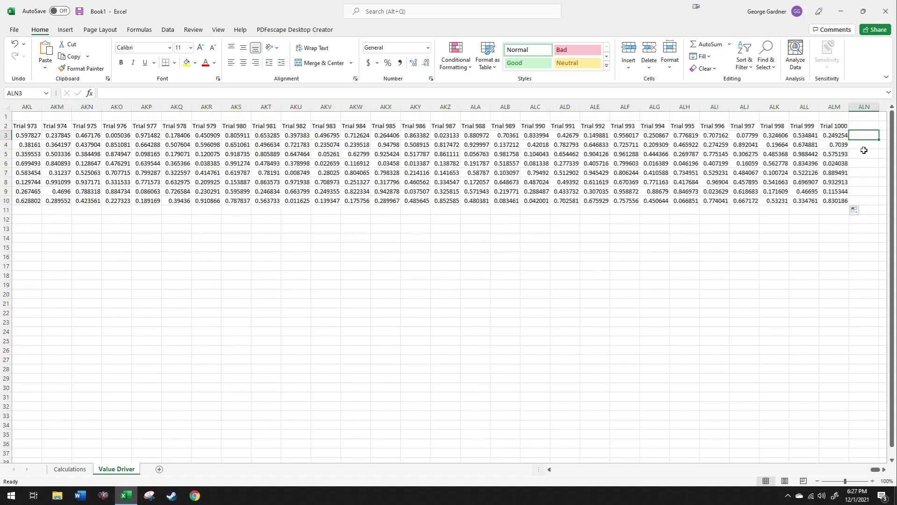
pyautogui.moveTo(875, 470); pyautogui.dragTo(413, 455)
pyautogui.click(266, 331)
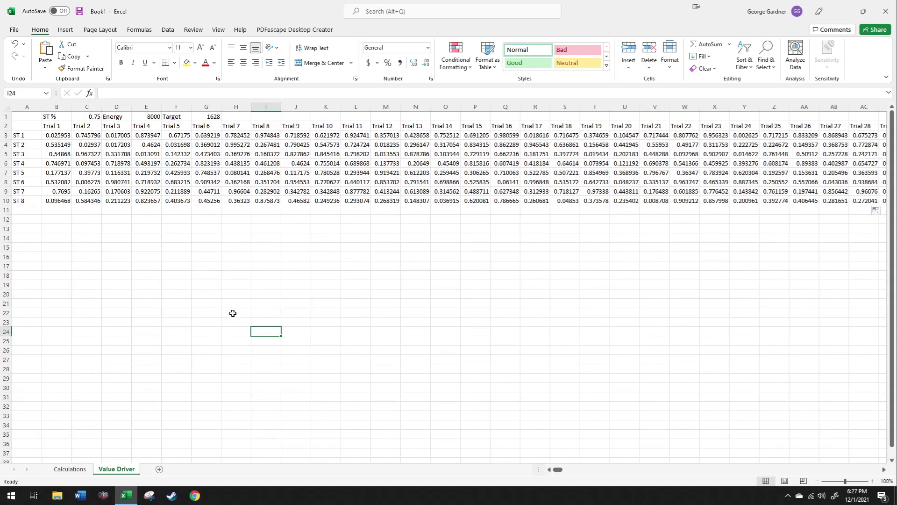
# - On the Calculations sheet, enter the headings Trial 1 in B1 and Trial 2 in C1
pyautogui.click(75, 469)
pyautogui.click(44, 114)
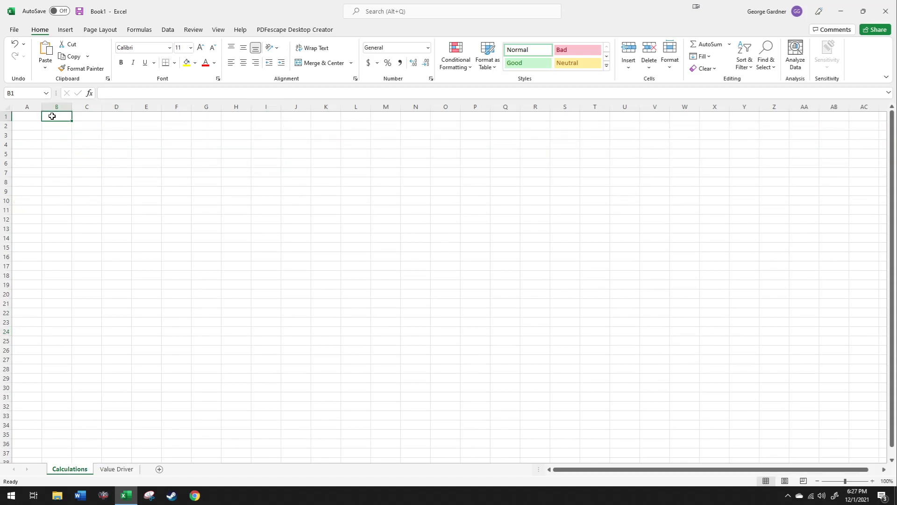
pyautogui.write('Trial 1')
pyautogui.press('Tab')
pyautogui.write('Trial 2')
pyautogui.press('Return')
# - Enter ST 1 and ST 2 from A2 down on the Calculations sheet and fill the series to ST 8 in A9
pyautogui.press('Left')
pyautogui.press('Left')
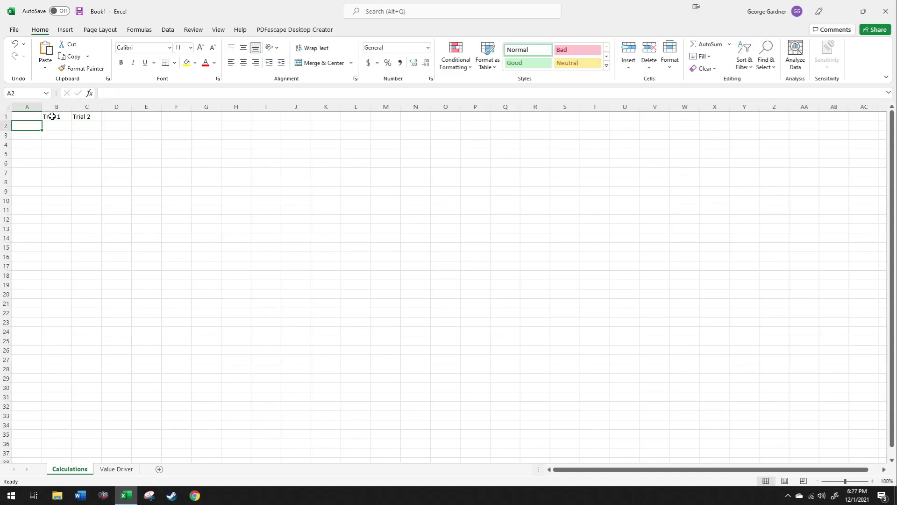
pyautogui.write('ST 1')
pyautogui.press('Return')
pyautogui.write('ST 2')
pyautogui.press('Return')
pyautogui.click(116, 469)
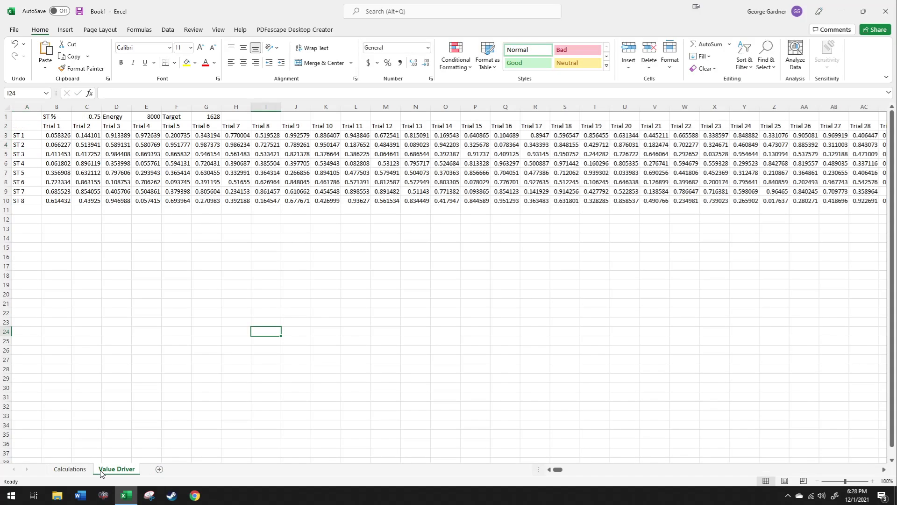
pyautogui.click(70, 469)
pyautogui.moveTo(26, 126); pyautogui.dragTo(42, 192)
pyautogui.click(112, 164)
# - Begin an IF formula in B2 of Calculations testing whether Value Driver B3 is greater than the absolute cell $C$1
pyautogui.click(61, 129)
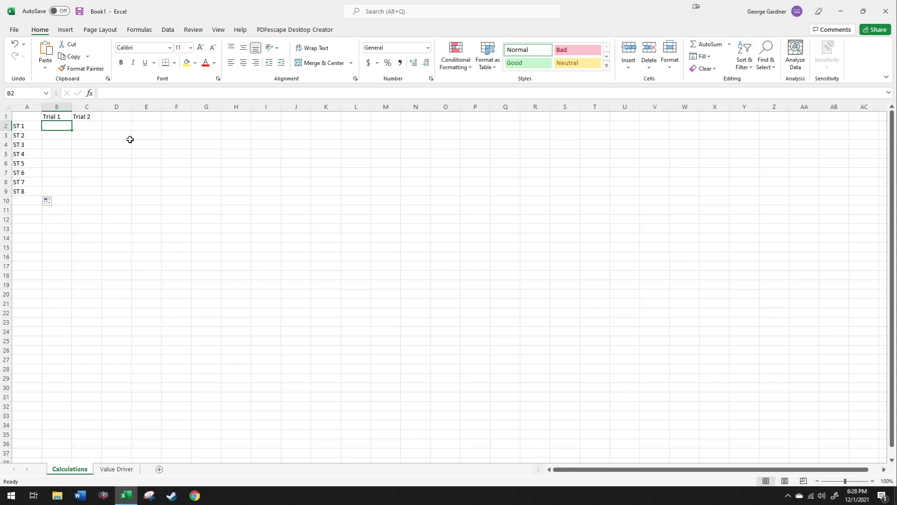
pyautogui.write('=')
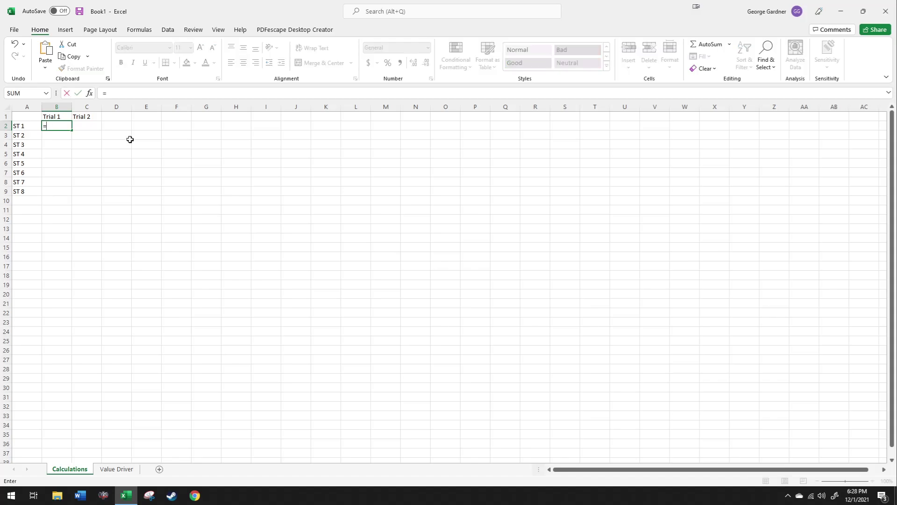
pyautogui.write('if')
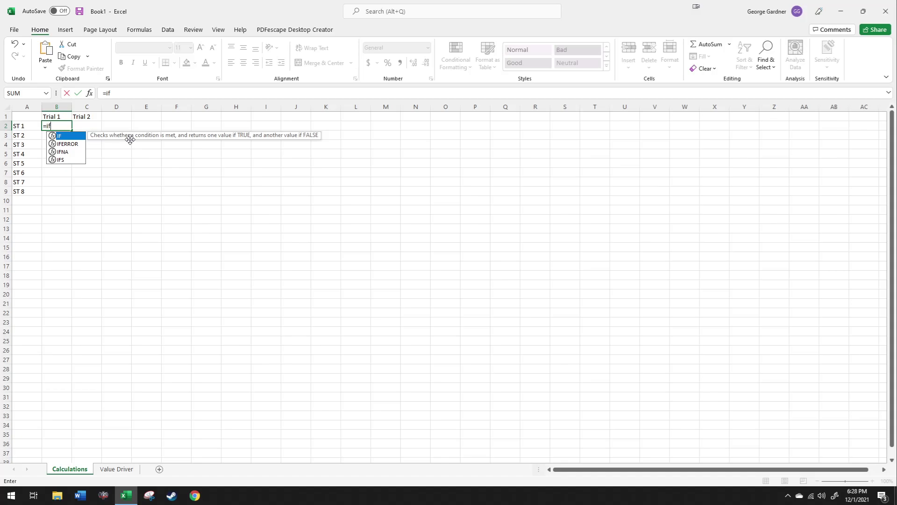
pyautogui.write('(')
pyautogui.click(117, 469)
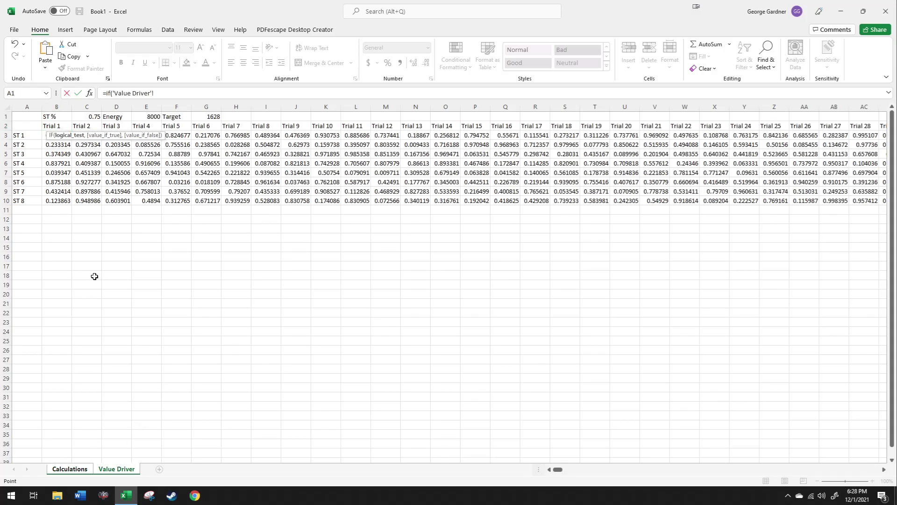
pyautogui.click(43, 135)
pyautogui.write('>')
pyautogui.click(92, 118)
pyautogui.press('F4')
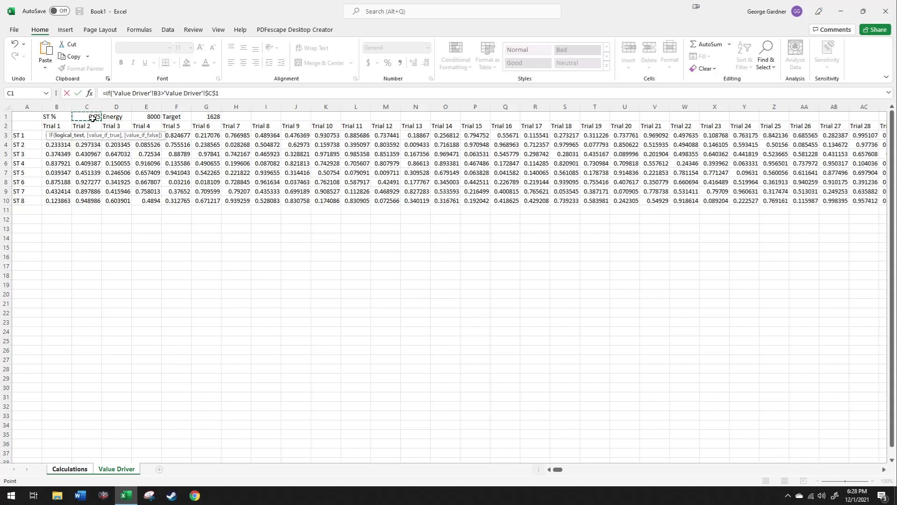
# - Complete the B2 formula to return 0 when true and Value Driver $E$1*.1 when false
pyautogui.click(233, 96)
pyautogui.write(',0')
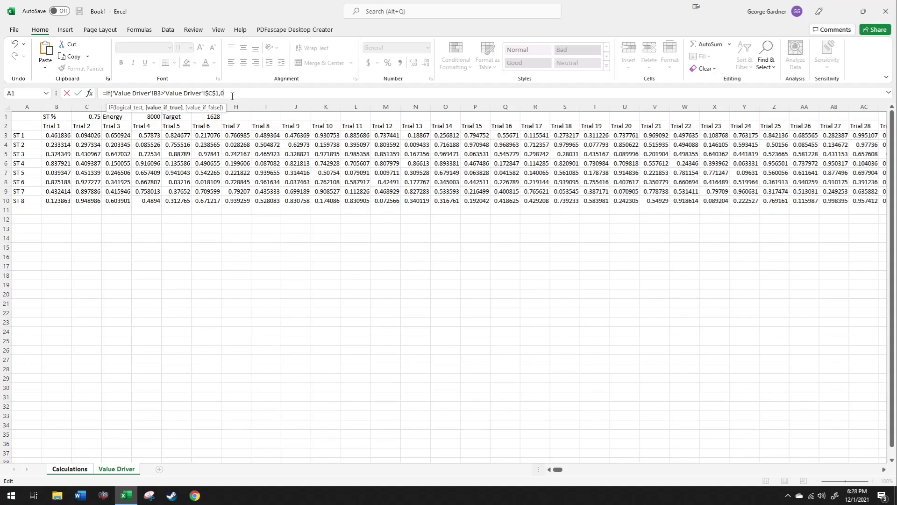
pyautogui.write(',')
pyautogui.click(148, 117)
pyautogui.press('F4')
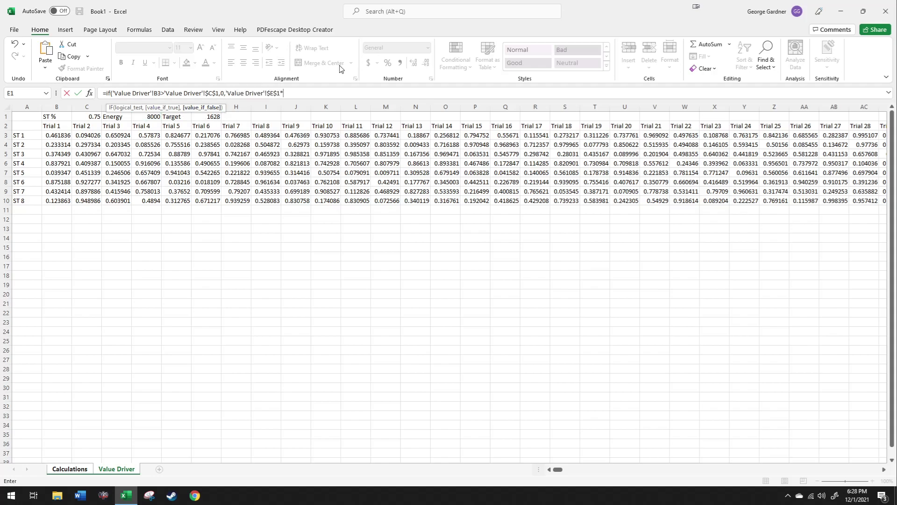
pyautogui.write('.1)')
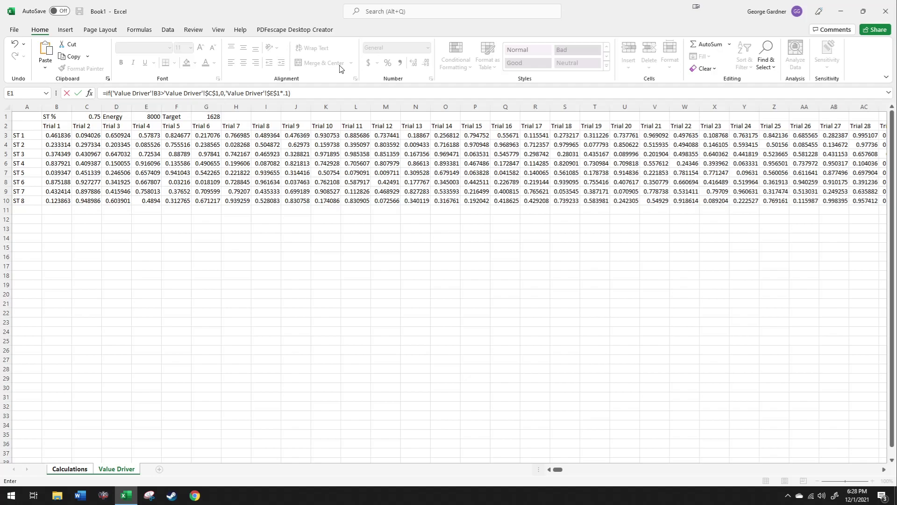
pyautogui.press('Return')
# - Recalculate the random values repeatedly to check how the ST 1 result in B2 responds
pyautogui.doubleClick(158, 136)
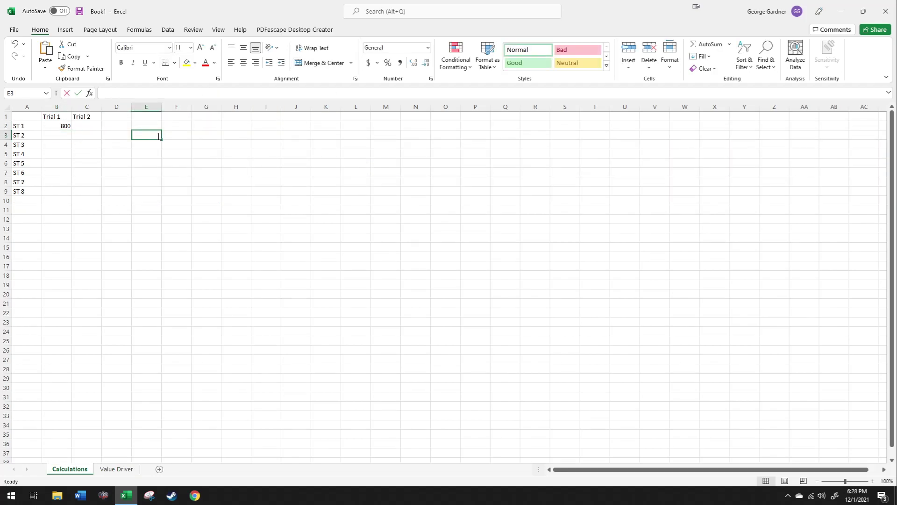
pyautogui.press('Return')
pyautogui.doubleClick(157, 135)
pyautogui.press('Return')
pyautogui.doubleClick(149, 134)
pyautogui.press('Return')
pyautogui.doubleClick(149, 134)
pyautogui.press('Return')
pyautogui.doubleClick(146, 135)
pyautogui.press('Return')
pyautogui.doubleClick(146, 136)
pyautogui.press('Return')
pyautogui.doubleClick(146, 135)
pyautogui.press('Return')
pyautogui.doubleClick(145, 136)
pyautogui.click(206, 182)
pyautogui.click(62, 127)
# - Begin the ST 2 formula in B3 as B2 plus an IF on Value Driver B4 and the absolute cell $C$1
pyautogui.click(62, 138)
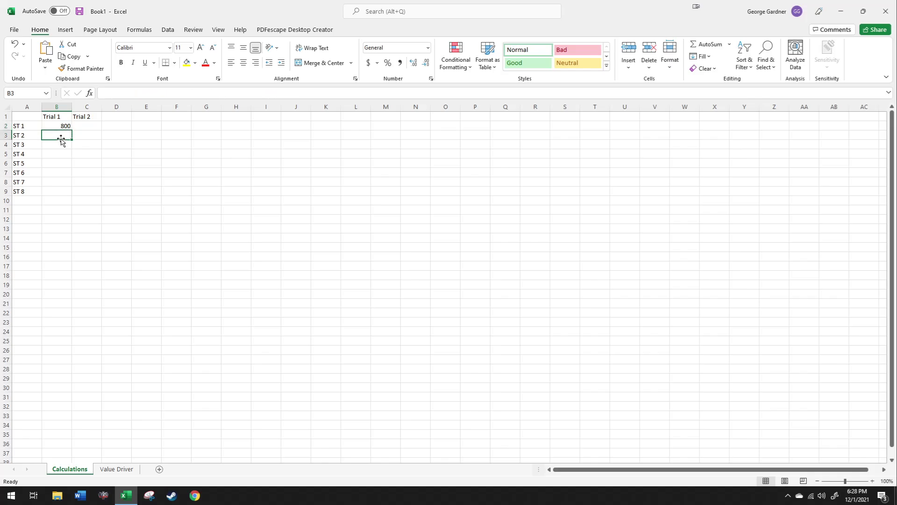
pyautogui.write('=')
pyautogui.click(64, 128)
pyautogui.write('+if(')
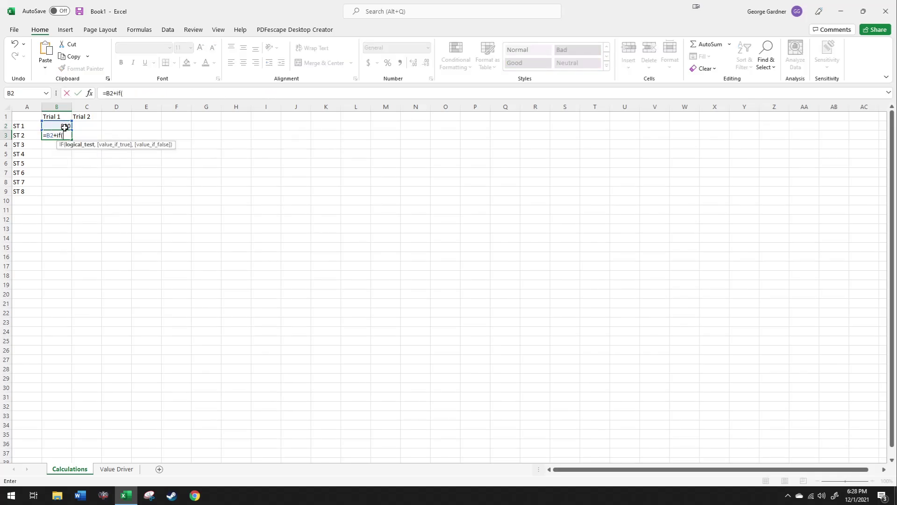
pyautogui.click(118, 472)
pyautogui.click(51, 145)
pyautogui.click(278, 95)
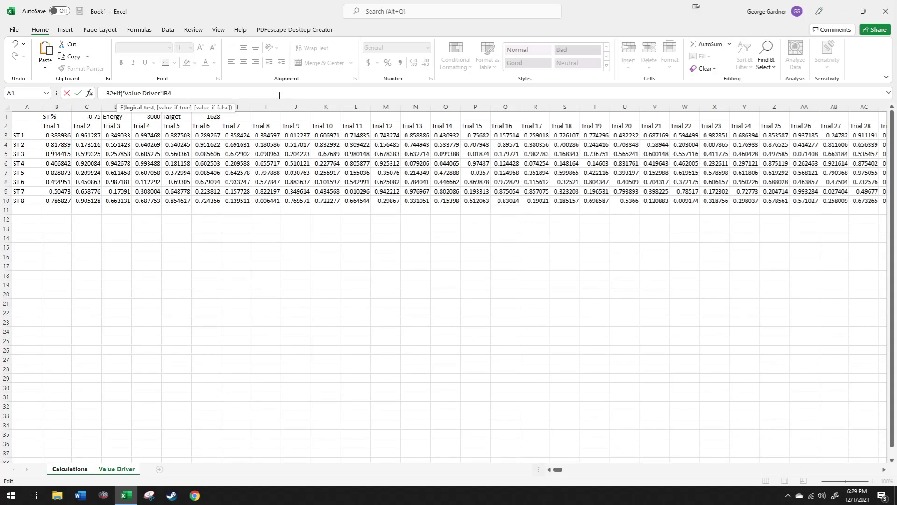
pyautogui.write('.')
pyautogui.click(87, 117)
pyautogui.press('F4')
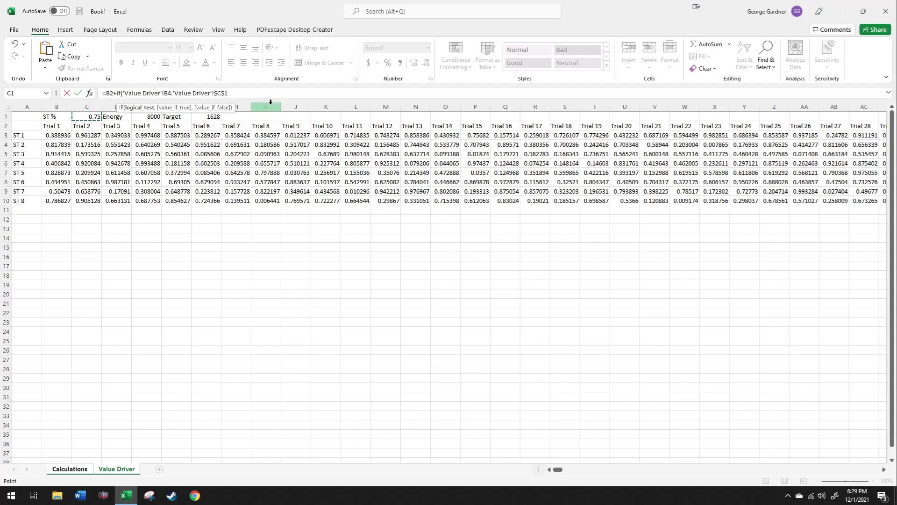
# - Dismiss the chat notification and set the IF's true result to -.07 times Value Driver $E$1
pyautogui.write(',')
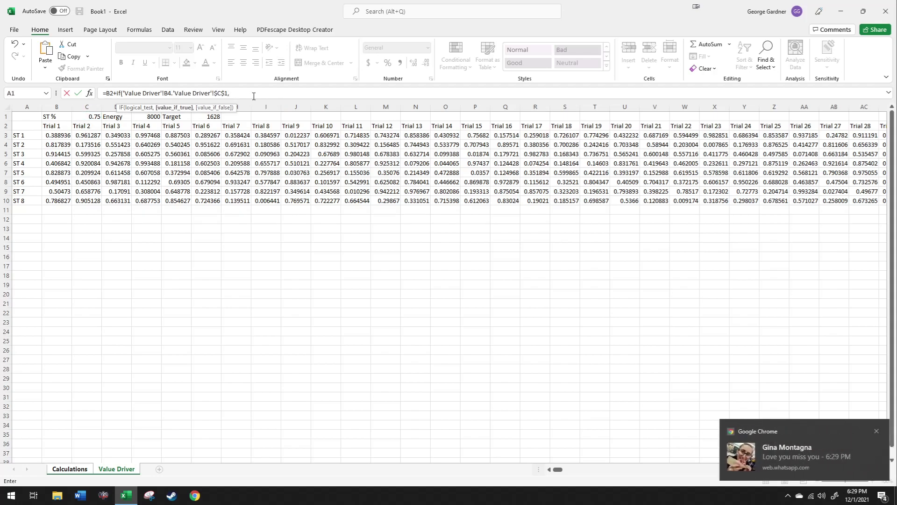
pyautogui.click(877, 431)
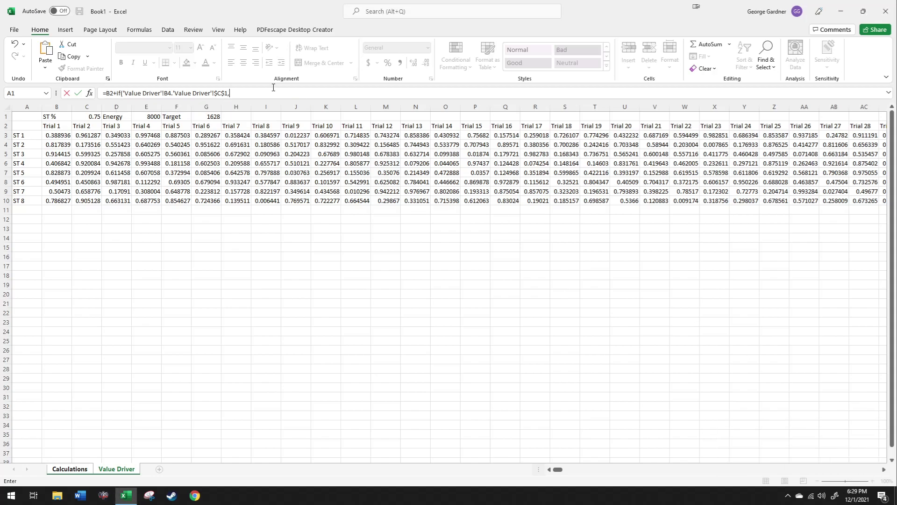
pyautogui.click(878, 430)
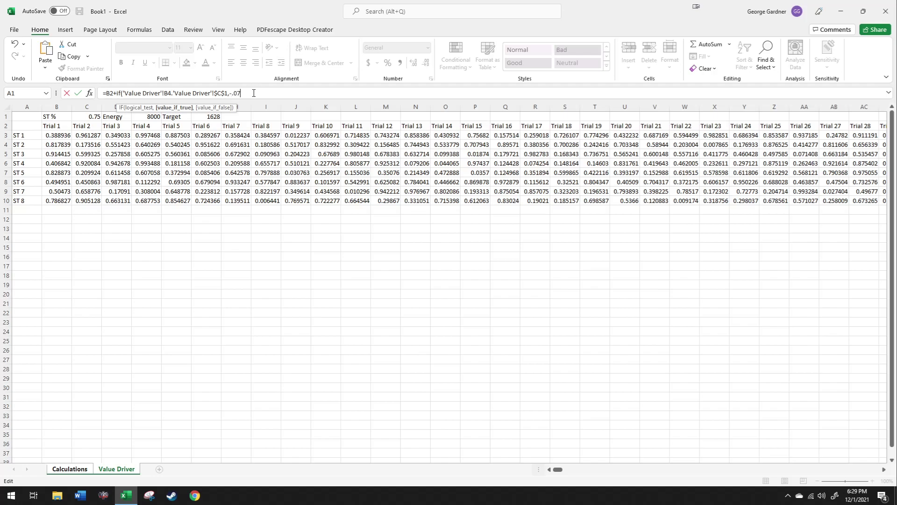
pyautogui.click(158, 115)
pyautogui.press('F4')
# - Set the IF's false result to (Value Driver E1 minus Calculations B2)*.1 and close the B3 formula
pyautogui.write(',(')
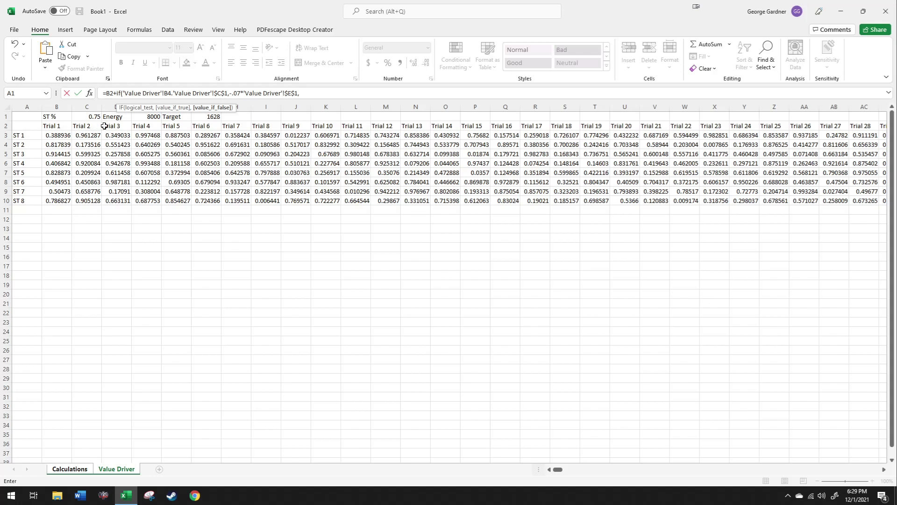
pyautogui.click(157, 117)
pyautogui.write('-')
pyautogui.click(64, 469)
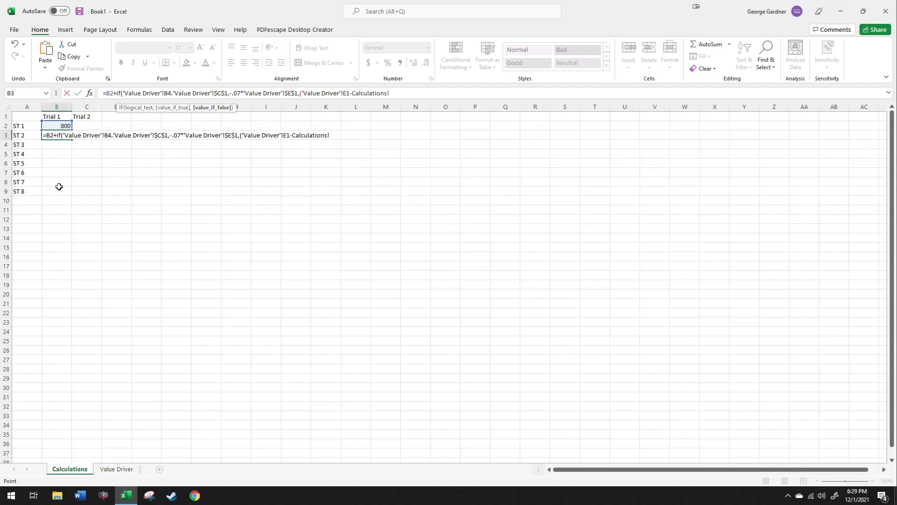
pyautogui.click(50, 126)
pyautogui.write(')*.1)')
pyautogui.press('Return')
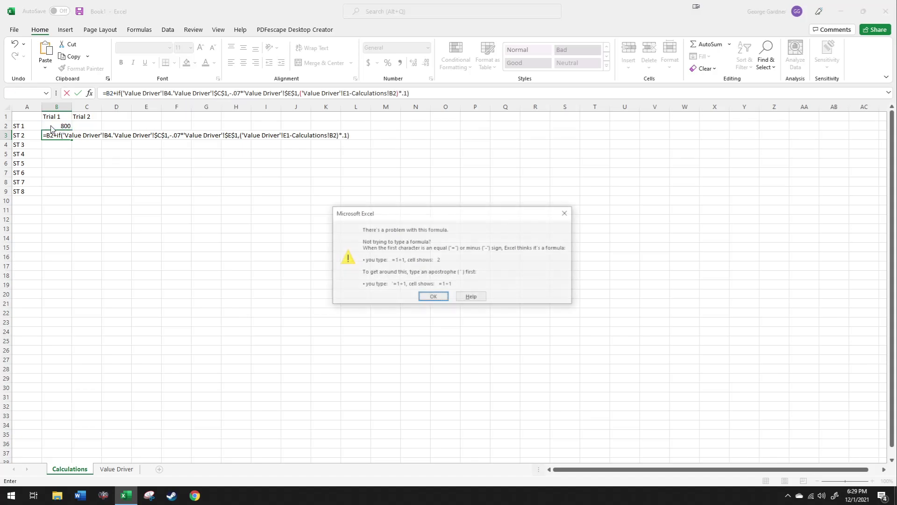
# - Correct the B3 formula's condition by replacing the period after B4 with a greater-than sign
pyautogui.click(442, 298)
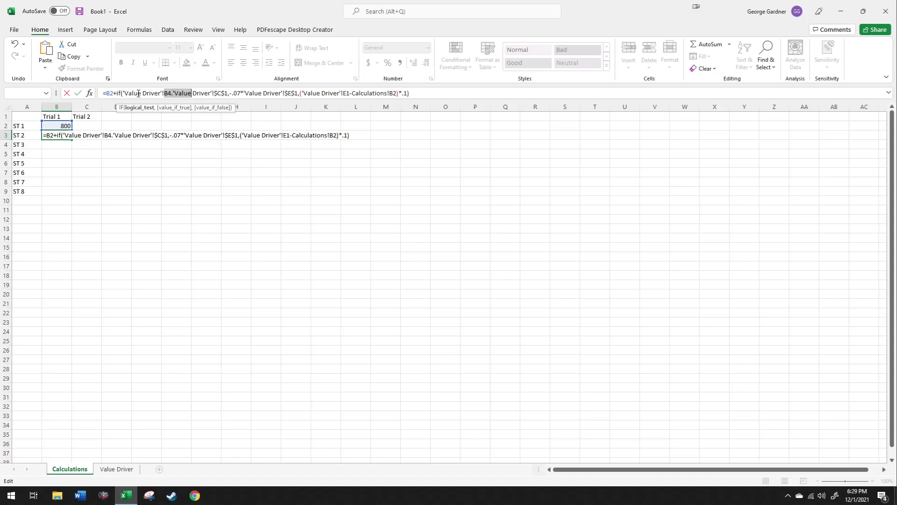
pyautogui.click(174, 92)
pyautogui.press('BackSpace')
pyautogui.write('>')
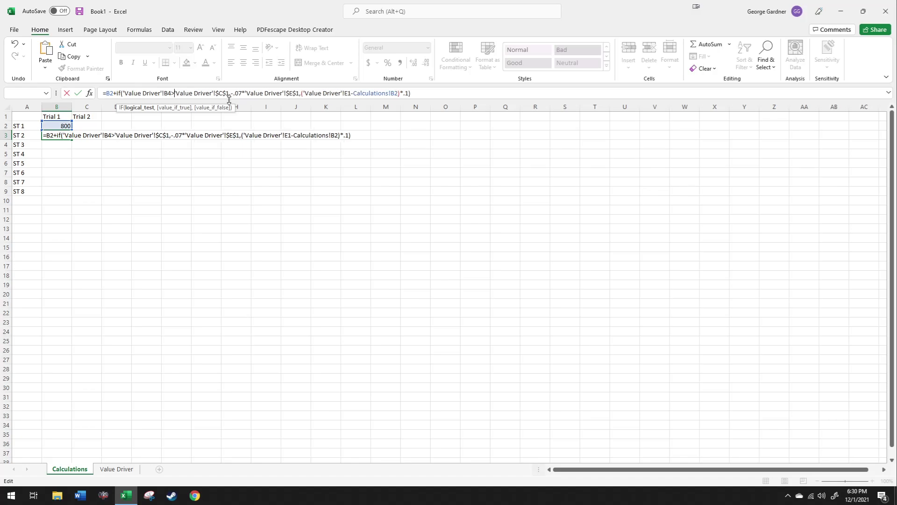
pyautogui.press('Return')
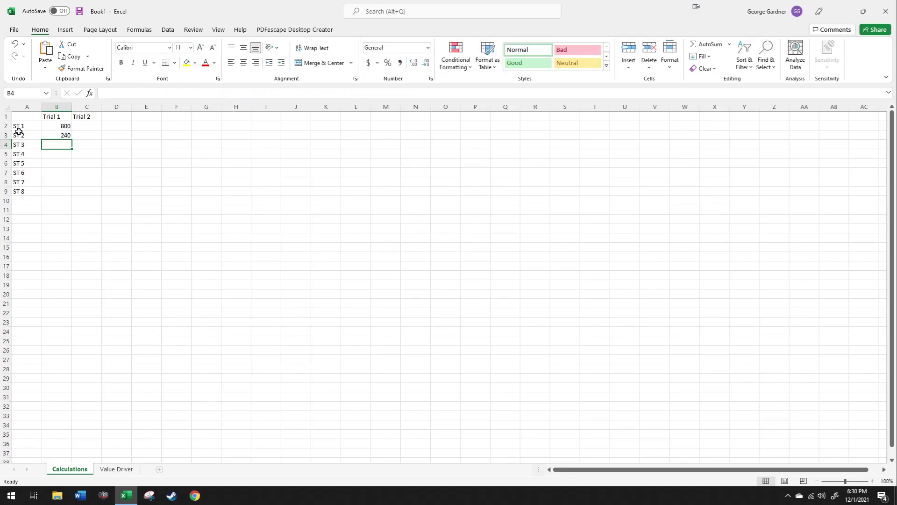
# - Review the B2 and B3 results, then compute 8000*.07 in Calculator and move its window aside
pyautogui.click(65, 125)
pyautogui.click(65, 135)
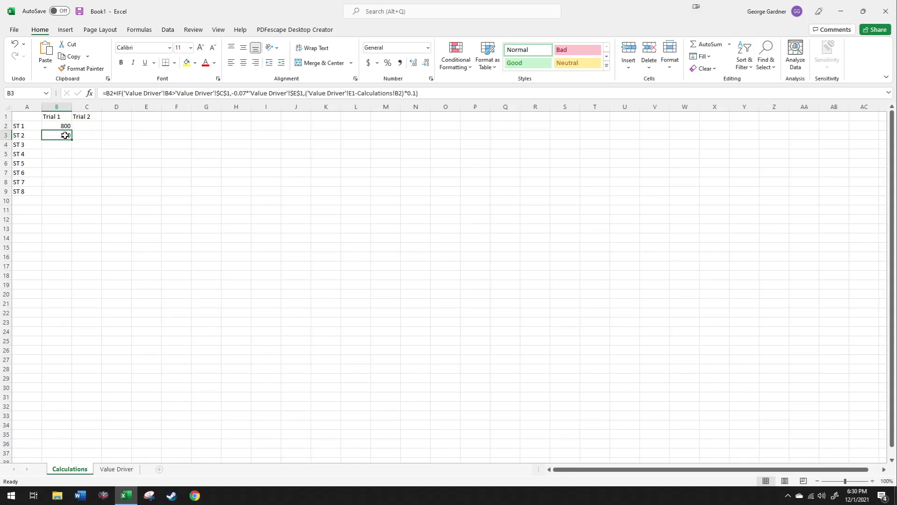
pyautogui.press('super')
pyautogui.write('ca')
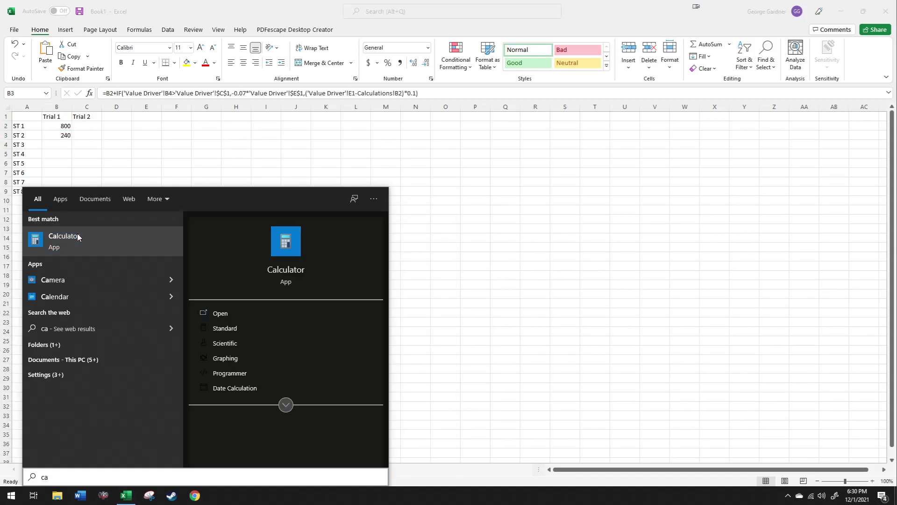
pyautogui.click(65, 237)
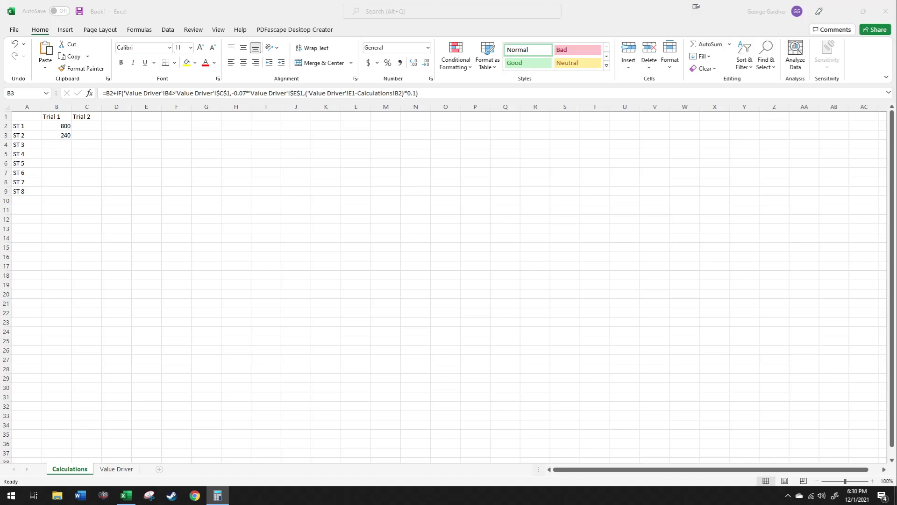
pyautogui.write('8000')
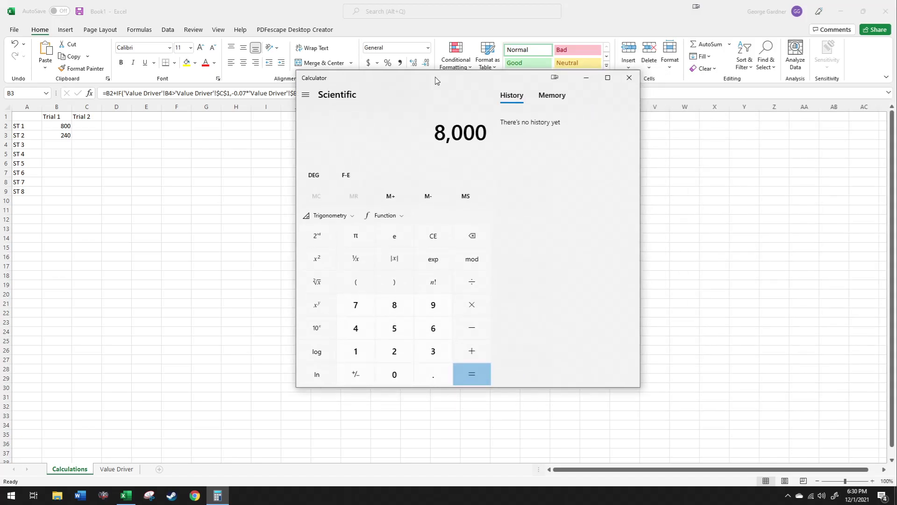
pyautogui.write('*.07')
pyautogui.press('Return')
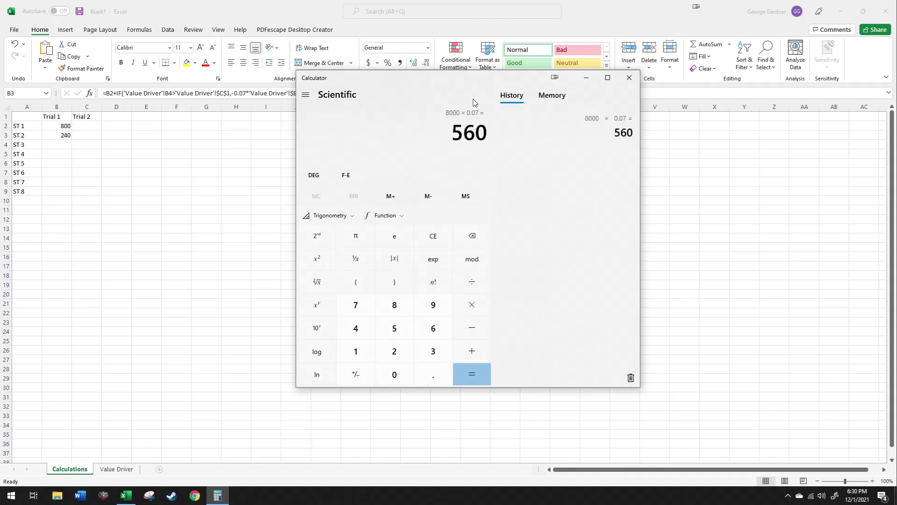
pyautogui.moveTo(516, 78); pyautogui.dragTo(896, 121)
# - Recalculate the sheet a few more times to check the ST 1 and ST 2 results for Trial 1
pyautogui.click(242, 147)
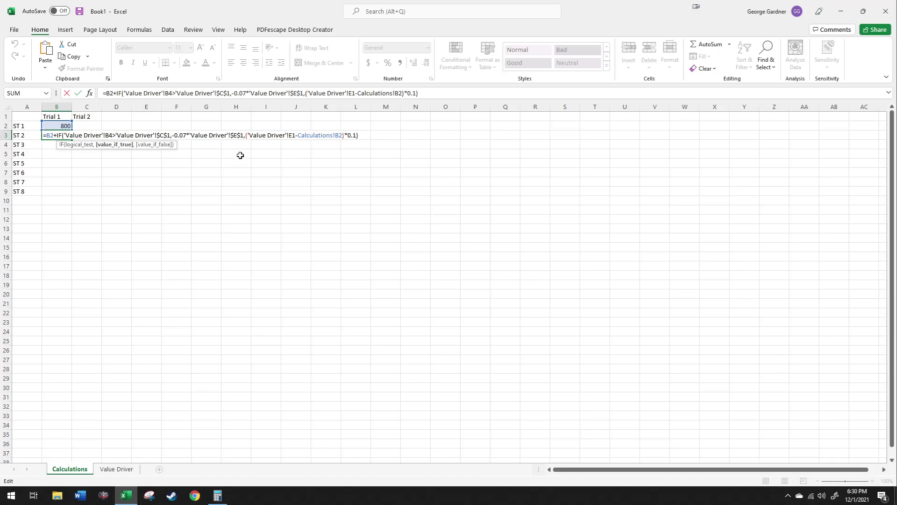
pyautogui.press('Return')
pyautogui.doubleClick(241, 152)
pyautogui.press('Return')
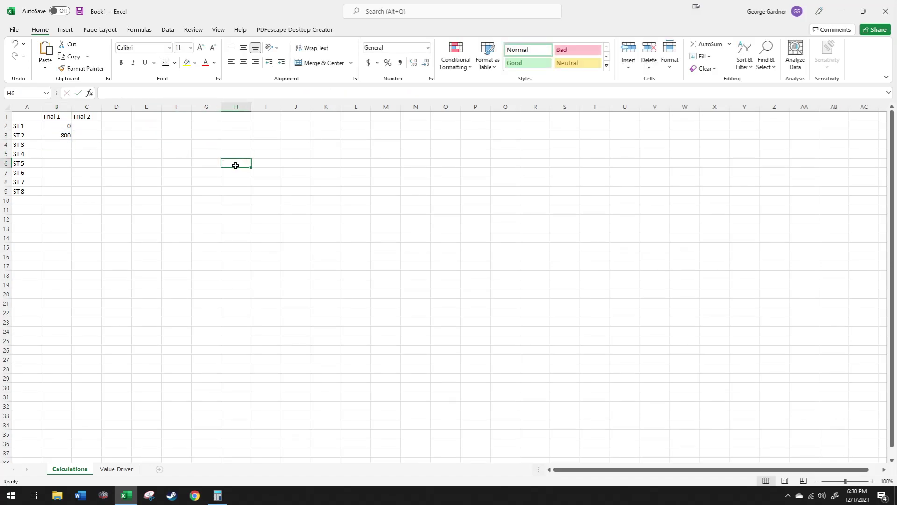
pyautogui.press('Return')
pyautogui.click(60, 129)
# - Wrap the B3 formula in an outer IF that returns 0 when its result is <0 and otherwise returns the original expression
pyautogui.click(60, 136)
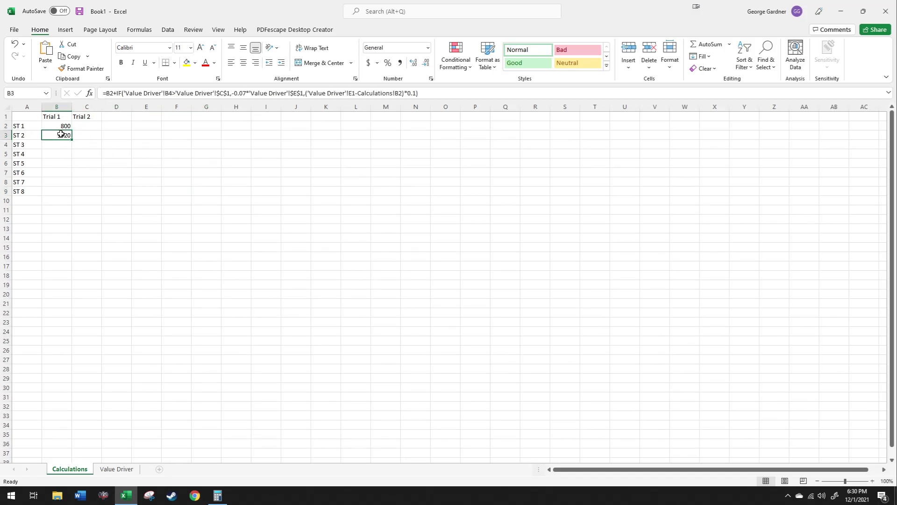
pyautogui.moveTo(111, 93); pyautogui.dragTo(650, 99)
pyautogui.hotkey('ctrl', 'c')
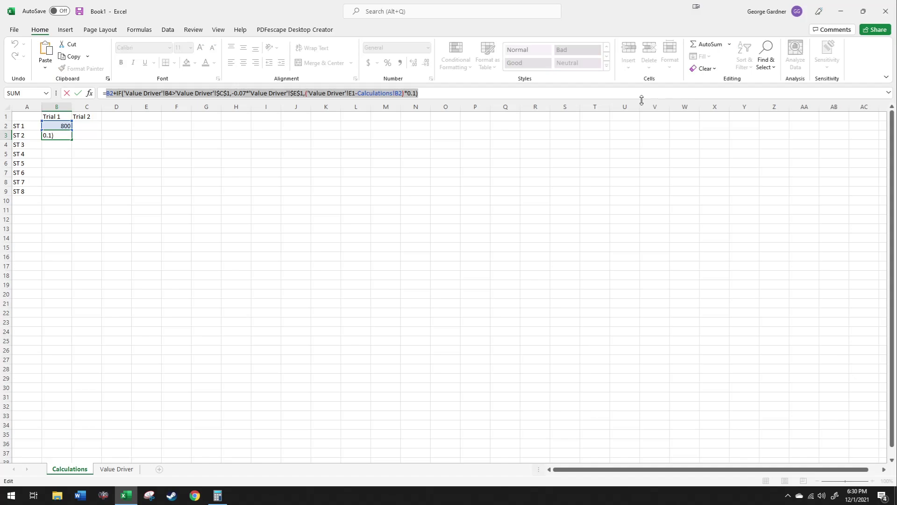
pyautogui.click(108, 93)
pyautogui.write('if(')
pyautogui.click(429, 92)
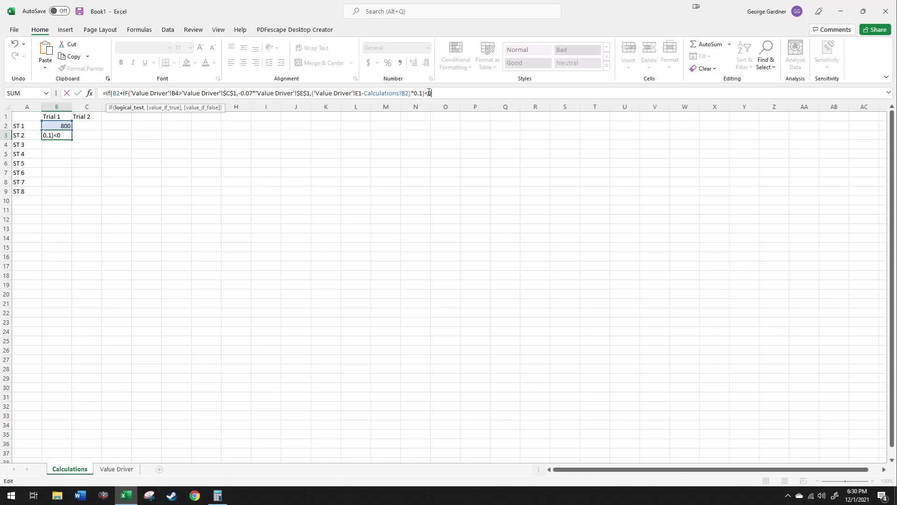
pyautogui.write('<0,0,')
pyautogui.hotkey('ctrl', 'v')
pyautogui.write(')')
pyautogui.press('Return')
# - Fill the ST 2 formula from B3 down to ST 8 in B9
pyautogui.moveTo(67, 127); pyautogui.dragTo(72, 196)
pyautogui.click(75, 137)
pyautogui.click(62, 136)
pyautogui.click(140, 144)
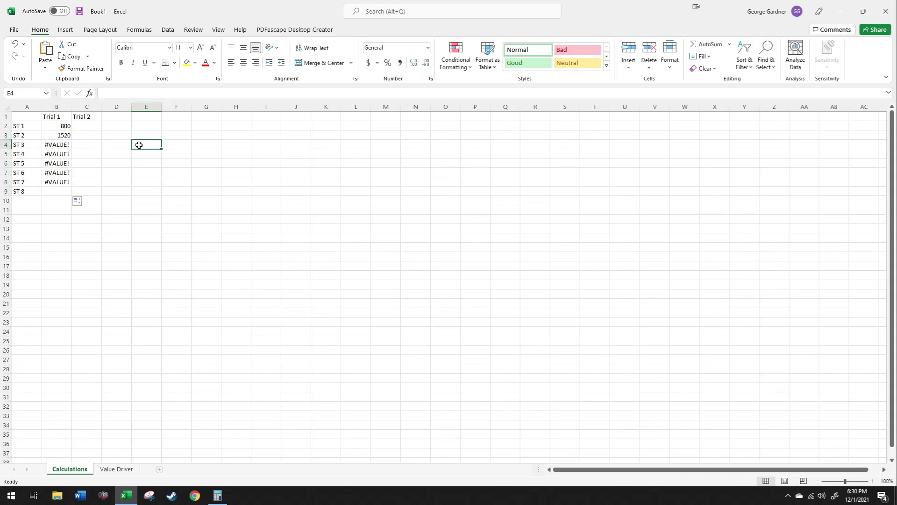
# - Examine the cell references in the filled B4 formula and compare them with the formula in B3
pyautogui.click(62, 144)
pyautogui.doubleClick(61, 145)
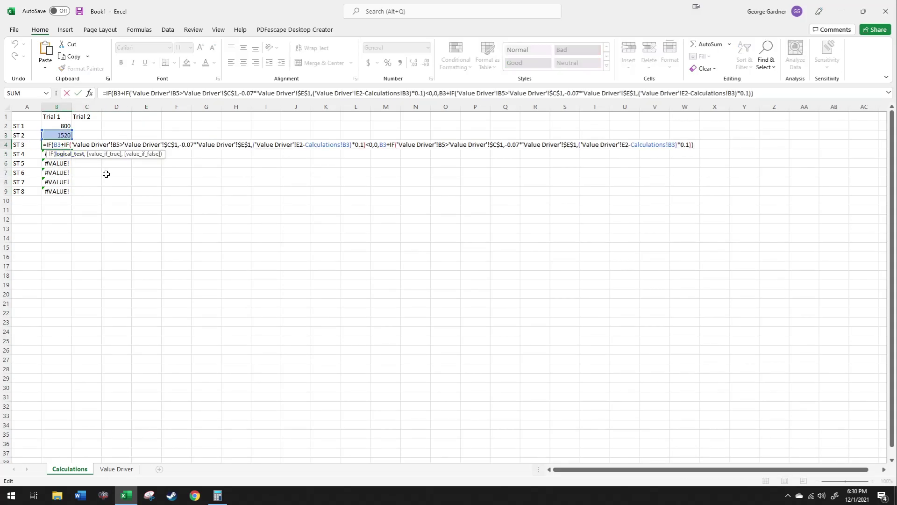
pyautogui.press('Escape')
pyautogui.click(63, 135)
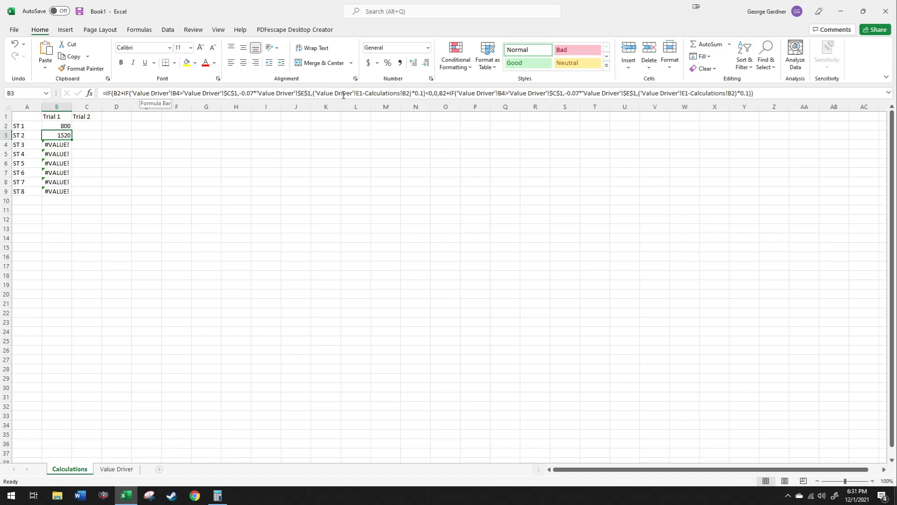
# - Make both E1 references to the Value Driver sheet absolute ($E$1) in the B3 formula
pyautogui.click(360, 93)
pyautogui.press('F4')
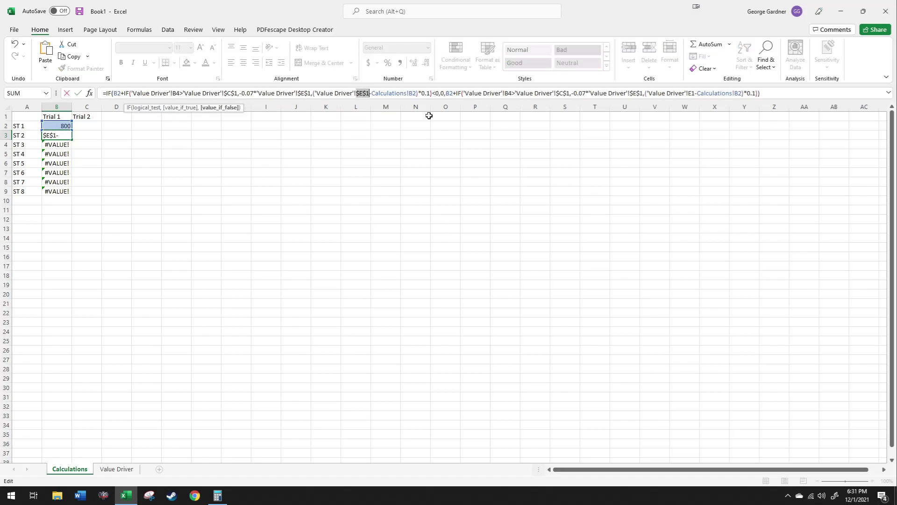
pyautogui.click(702, 93)
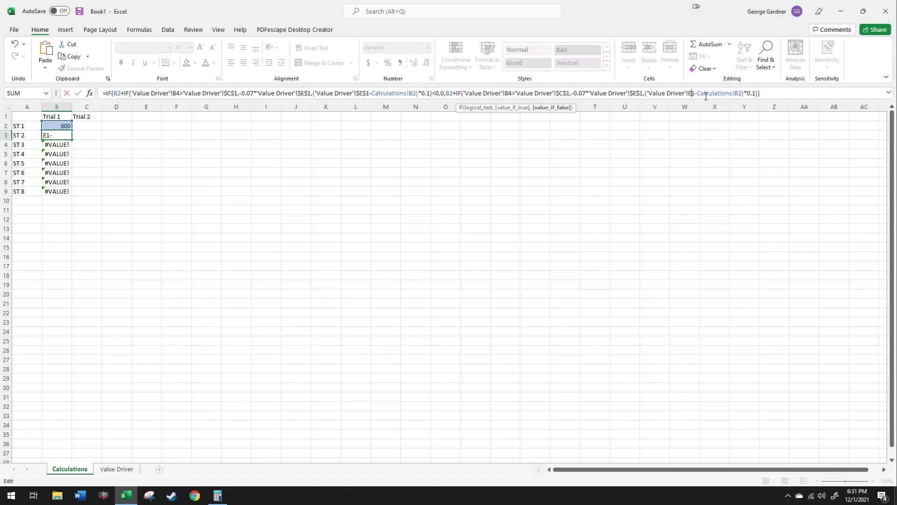
pyautogui.press('F4')
pyautogui.press('Return')
# - Refill the corrected ST 2 formula from B3 down through ST 8 in B9
pyautogui.click(220, 177)
pyautogui.click(58, 135)
pyautogui.moveTo(71, 139); pyautogui.dragTo(68, 195)
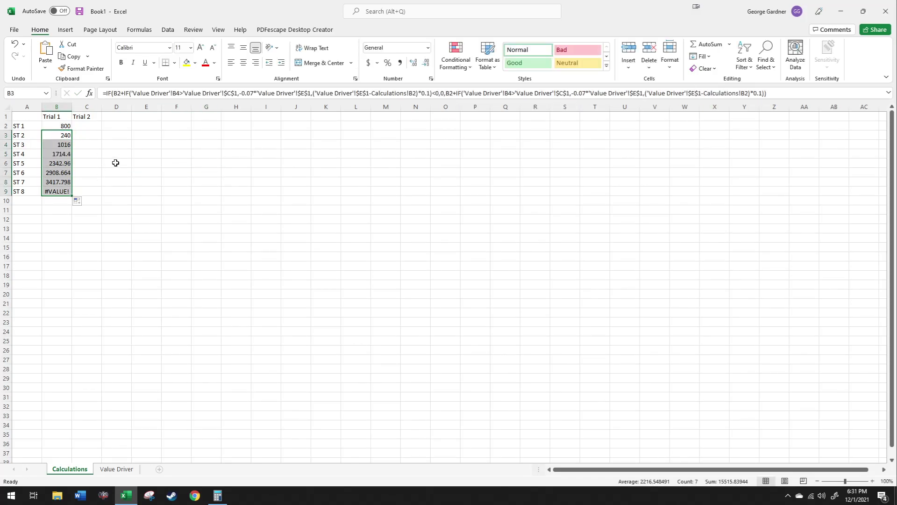
pyautogui.click(117, 163)
pyautogui.moveTo(64, 126); pyautogui.dragTo(63, 193)
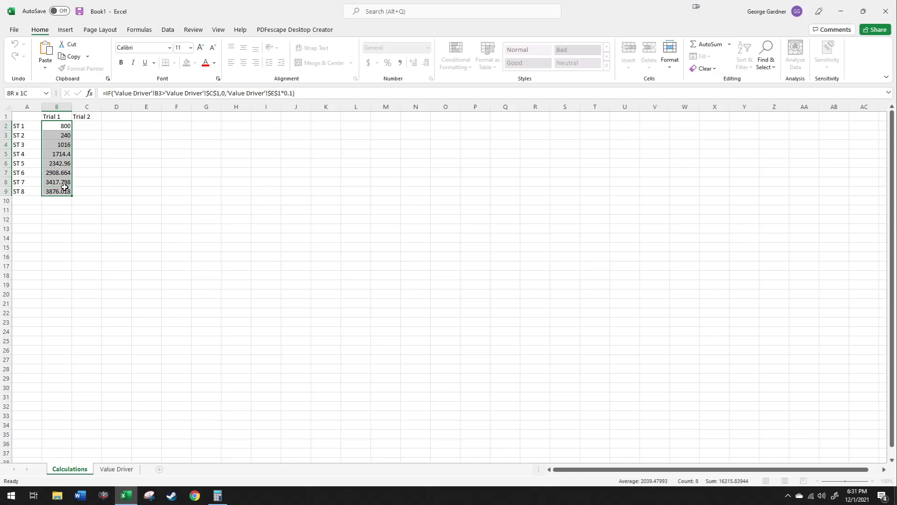
pyautogui.click(7, 107)
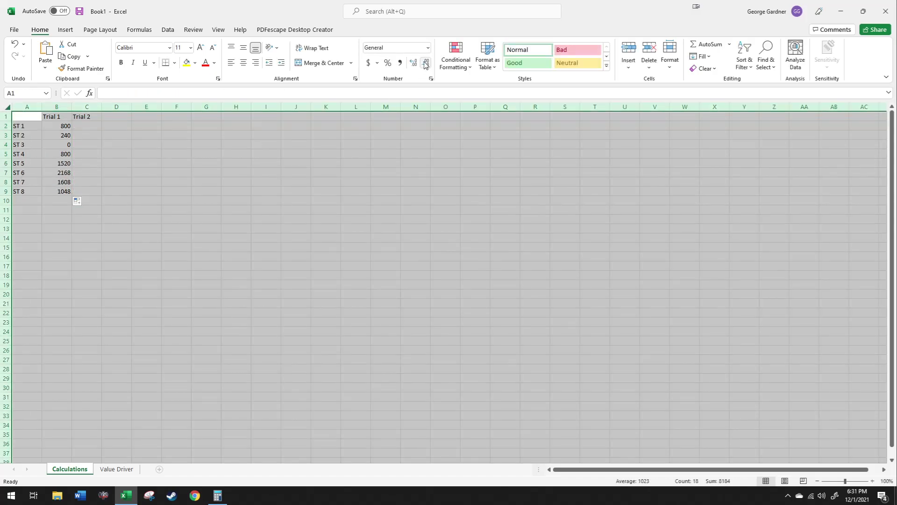
pyautogui.click(167, 219)
# - Copy the Trial 1 formulas in B2:B9 across into the Trial 2 column, C2:C9
pyautogui.click(96, 154)
pyautogui.moveTo(62, 127); pyautogui.dragTo(65, 192)
pyautogui.click(92, 171)
pyautogui.moveTo(59, 117); pyautogui.dragTo(71, 192)
pyautogui.click(117, 154)
pyautogui.moveTo(58, 127); pyautogui.dragTo(99, 197)
pyautogui.click(220, 183)
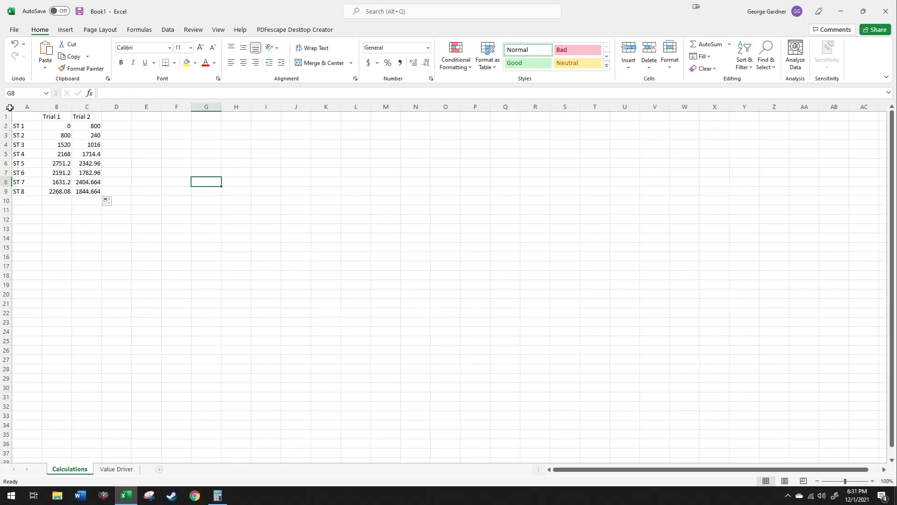
pyautogui.click(10, 108)
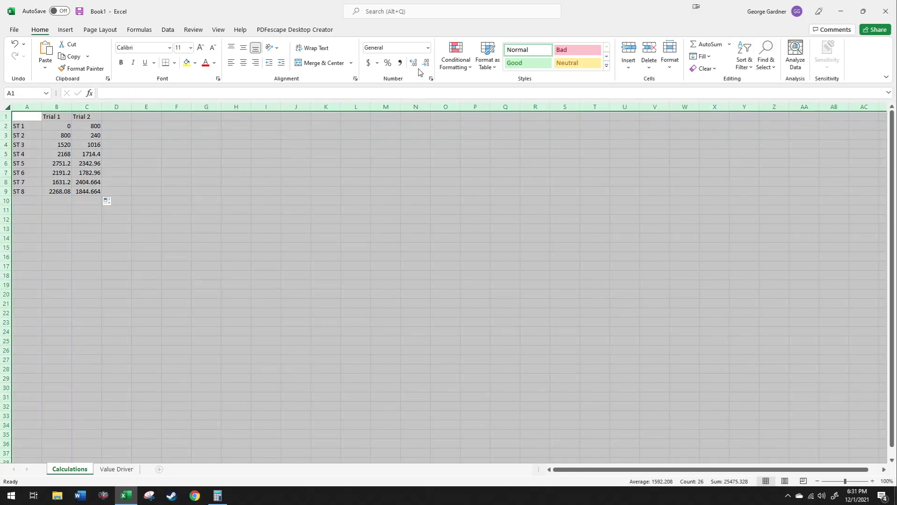
pyautogui.click(185, 166)
pyautogui.hotkey('ctrl', 'a')
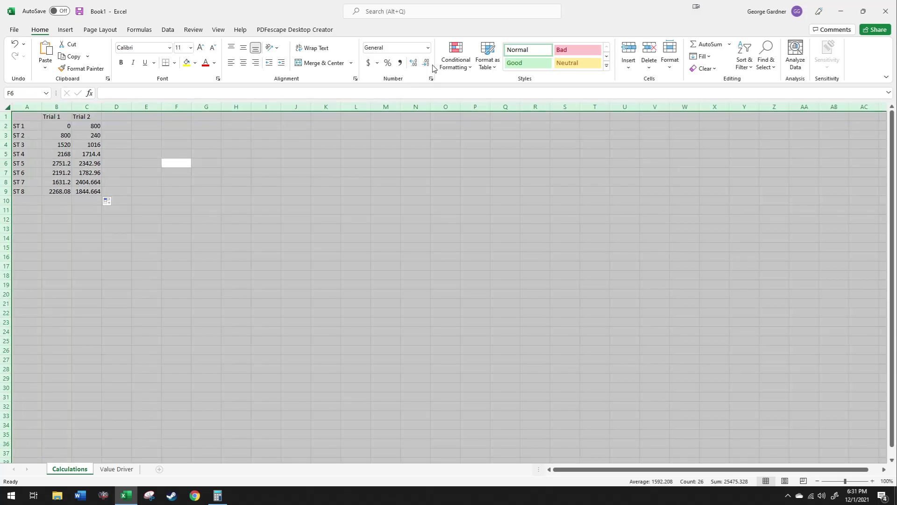
pyautogui.click(386, 191)
pyautogui.moveTo(6, 126); pyautogui.dragTo(7, 191)
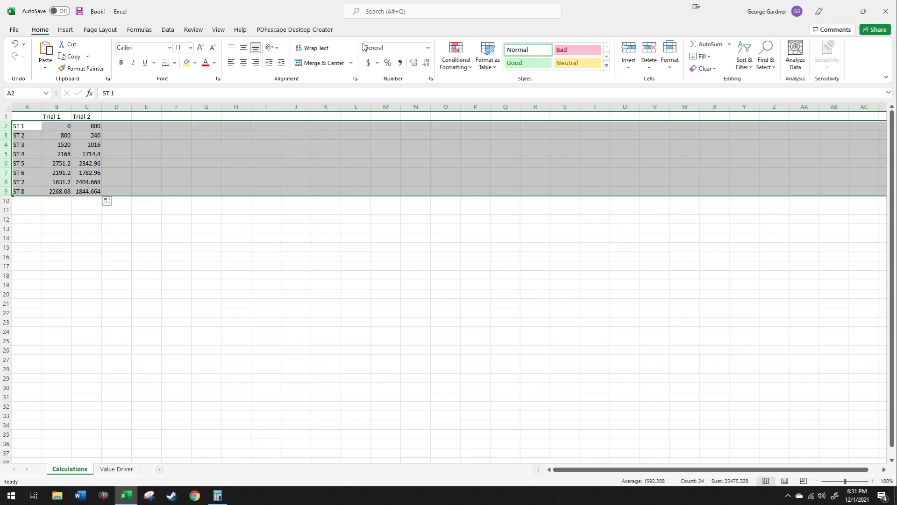
pyautogui.click(326, 208)
pyautogui.click(206, 238)
# - Extend the Trial 1 and Trial 2 headers and formulas in B1:C9 across to column ALM, reaching Trial 1000
pyautogui.moveTo(57, 117); pyautogui.dragTo(91, 191)
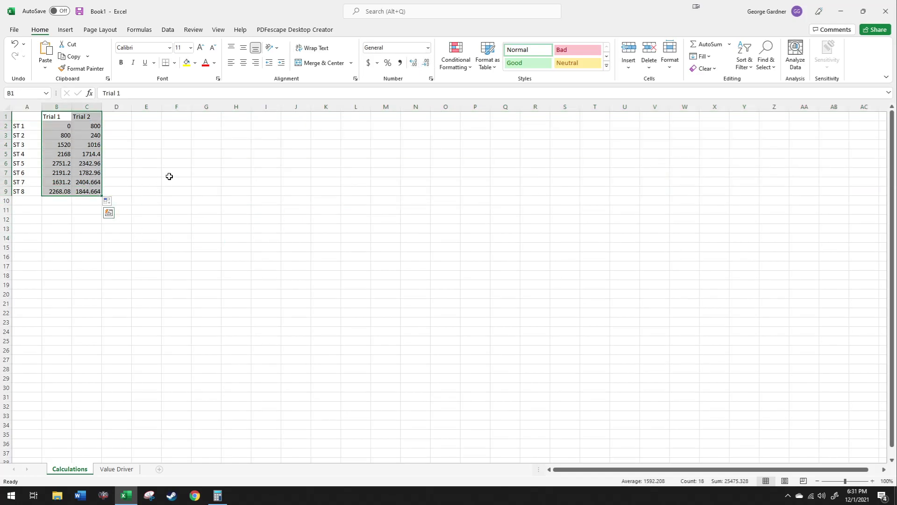
pyautogui.click(169, 176)
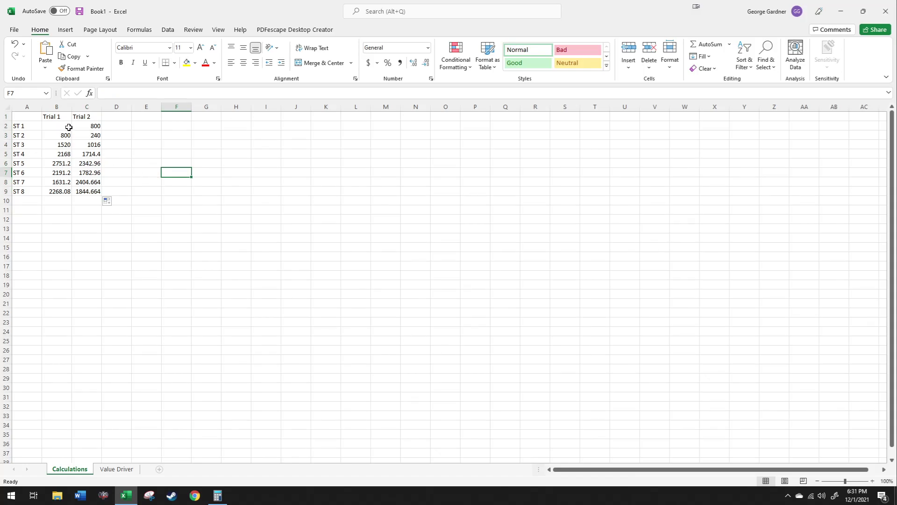
pyautogui.moveTo(52, 117); pyautogui.dragTo(684, 195)
pyautogui.moveTo(896, 328); pyautogui.dragTo(775, 186)
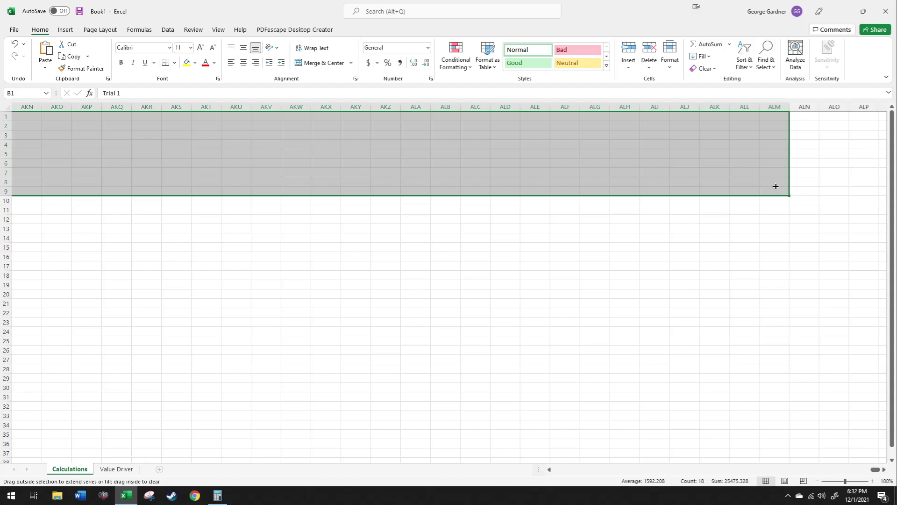
pyautogui.click(812, 143)
pyautogui.click(776, 195)
# - Begin a COUNTIF formula in ALN2, using B2:ALM2 as its range to cover all trials of ST 1
pyautogui.click(804, 125)
pyautogui.moveTo(875, 469)
pyautogui.mouseDown()
pyautogui.moveTo(555, 470)
pyautogui.moveTo(881, 476)
pyautogui.mouseUp()
pyautogui.write('=countif(')
pyautogui.moveTo(777, 127); pyautogui.dragTo(748, 127)
pyautogui.moveTo(139, 93); pyautogui.dragTo(129, 93)
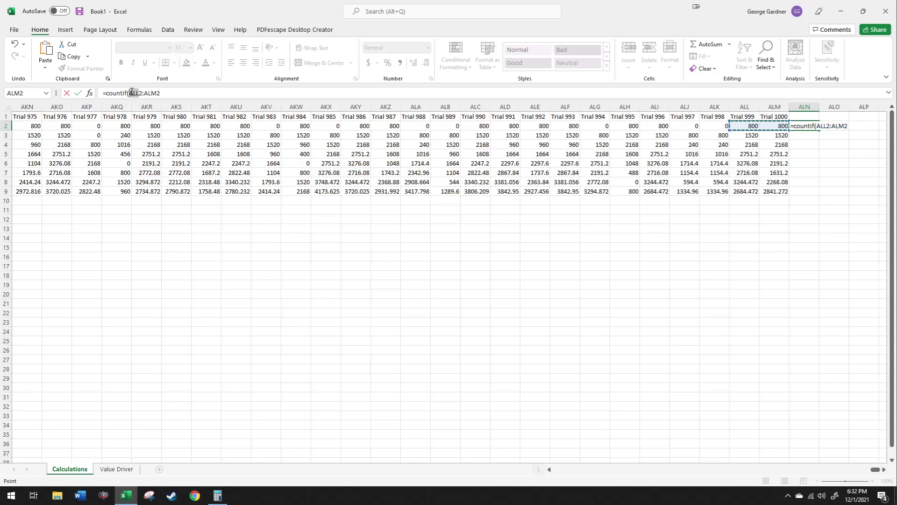
pyautogui.write('B')
pyautogui.click(166, 93)
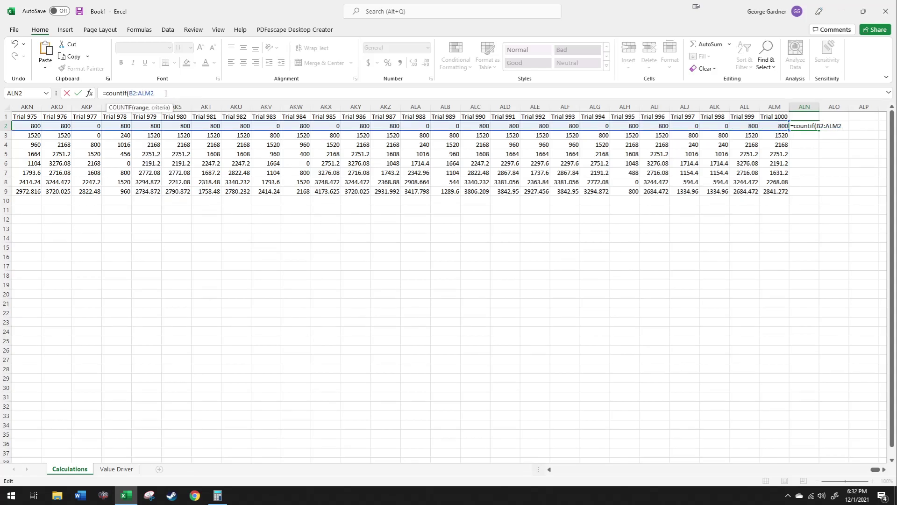
# - Try a greater-than criterion referencing the Target in $G$1 on the Value Driver sheet, accepting the suggested formula correction
pyautogui.write(',')
pyautogui.click(115, 469)
pyautogui.click(206, 118)
pyautogui.press('F4')
pyautogui.write(')')
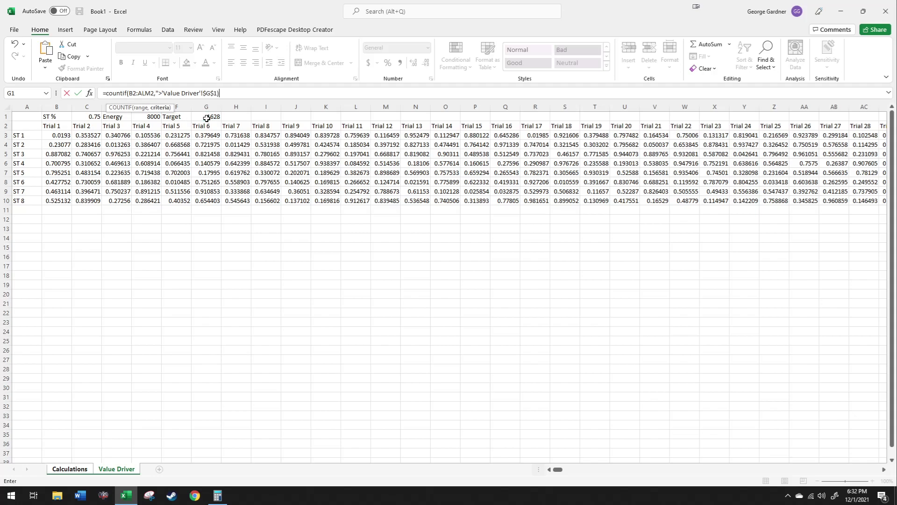
pyautogui.press('Return')
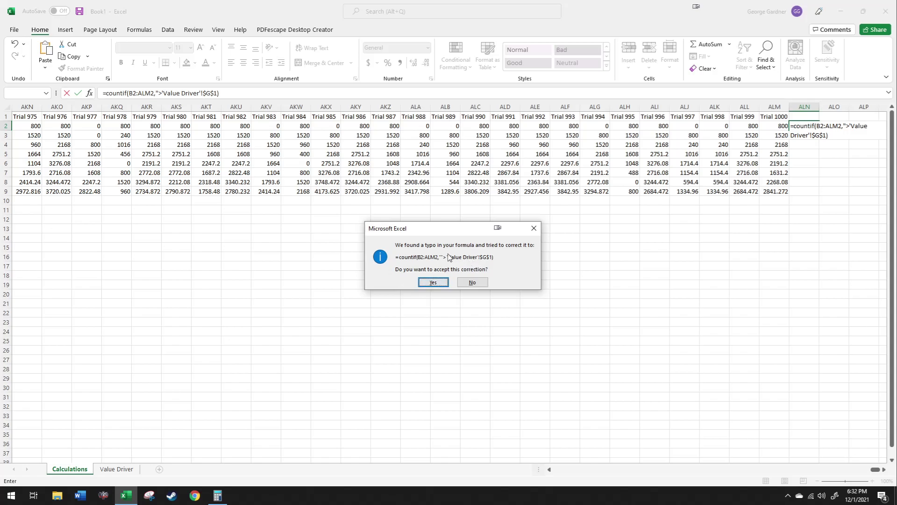
pyautogui.click(433, 283)
# - Fill the COUNTIF formula from ALN2 down to ALN9 and check the results
pyautogui.click(806, 126)
pyautogui.moveTo(819, 130); pyautogui.dragTo(812, 193)
pyautogui.click(812, 146)
pyautogui.click(812, 124)
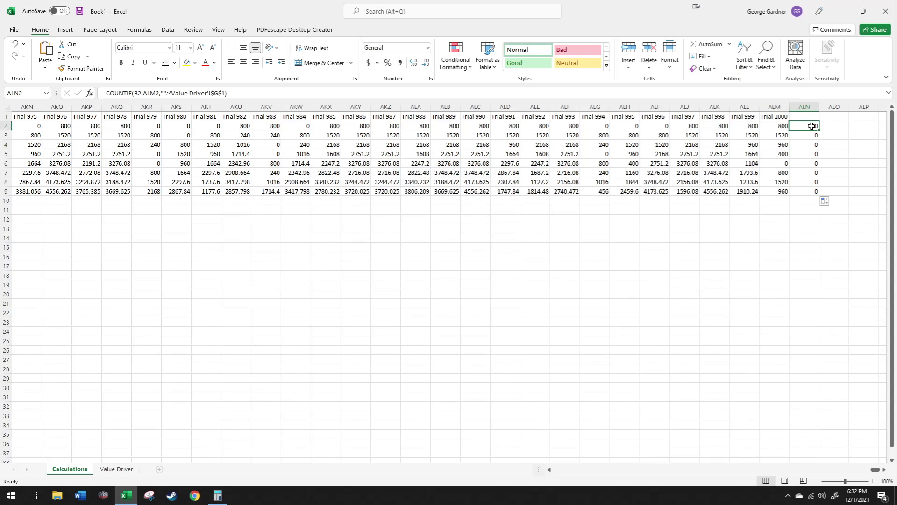
# - Try rewriting the ALN2 criterion as the quoted text ">'Value Driver'!$G$1" and refill the formula down to ALN9
pyautogui.doubleClick(813, 125)
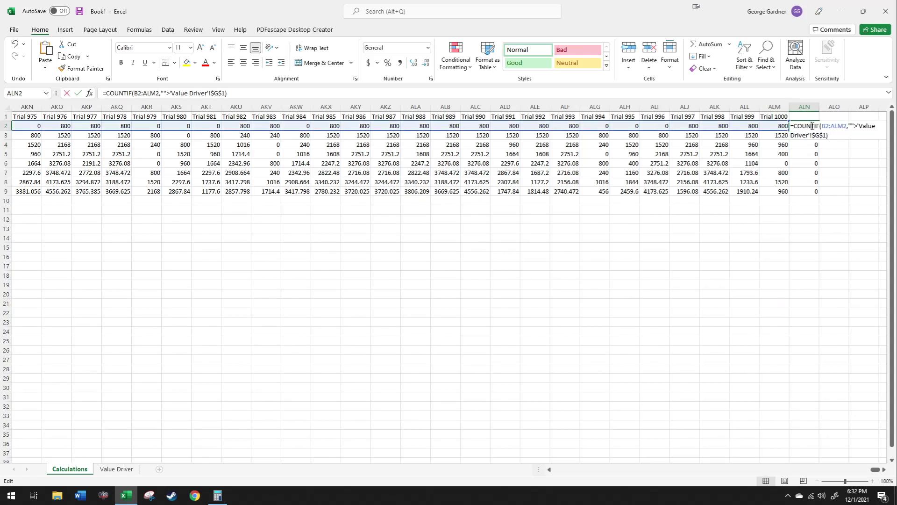
pyautogui.click(843, 125)
pyautogui.click(855, 125)
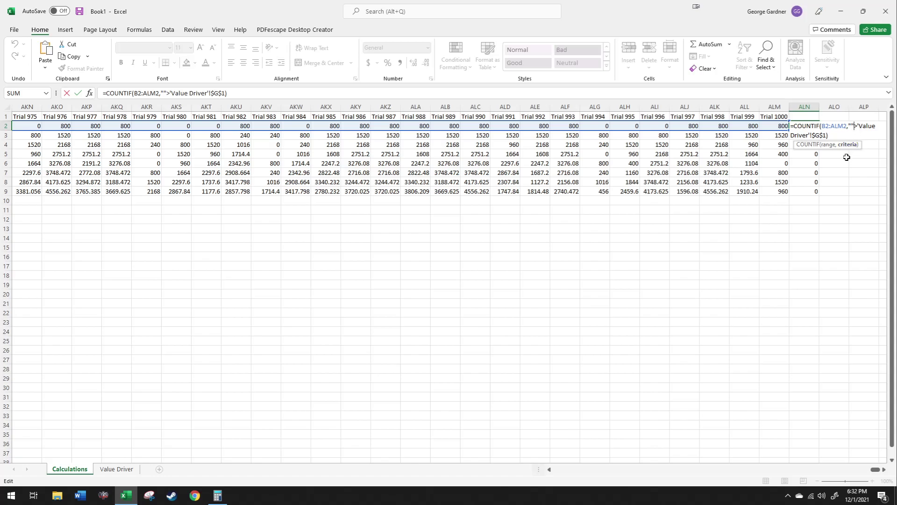
pyautogui.press('BackSpace')
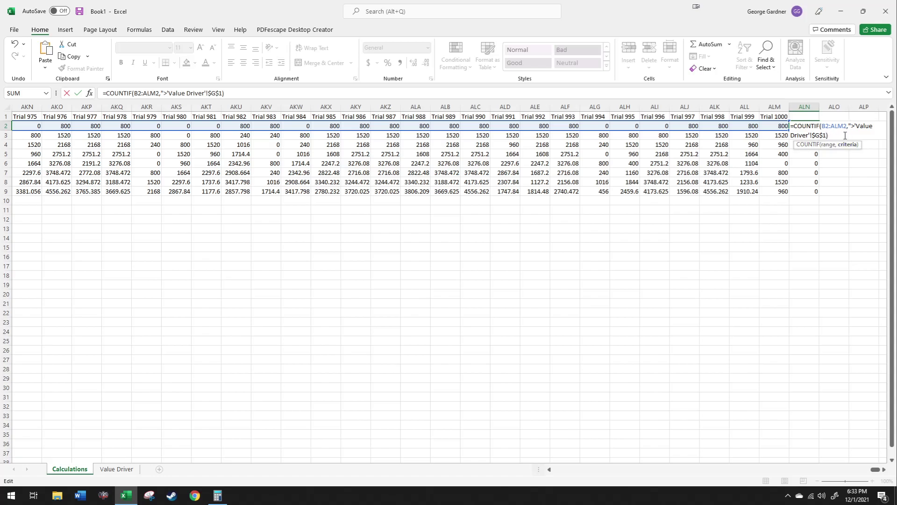
pyautogui.press('Return')
pyautogui.click(813, 126)
pyautogui.moveTo(818, 131); pyautogui.dragTo(816, 193)
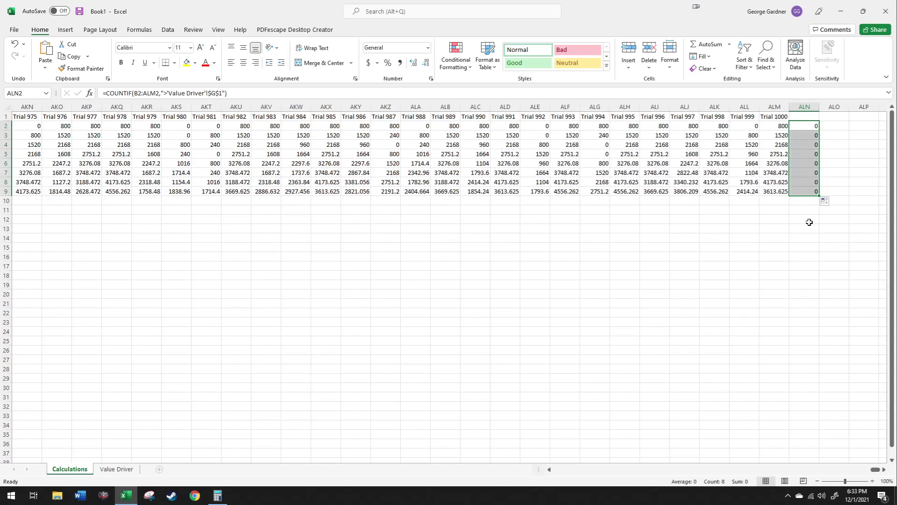
pyautogui.click(812, 182)
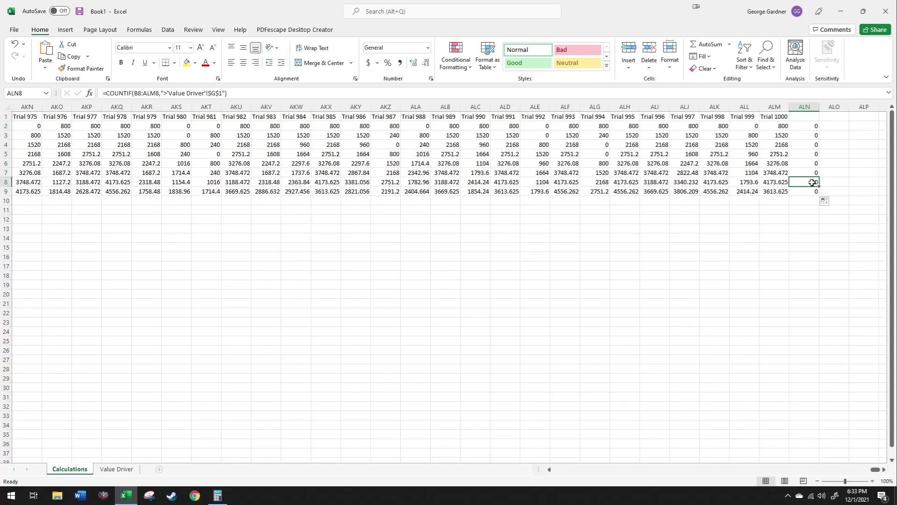
# - Replace the COUNTIF criterion in ALN2 with the fixed threshold ">1628"
pyautogui.click(813, 125)
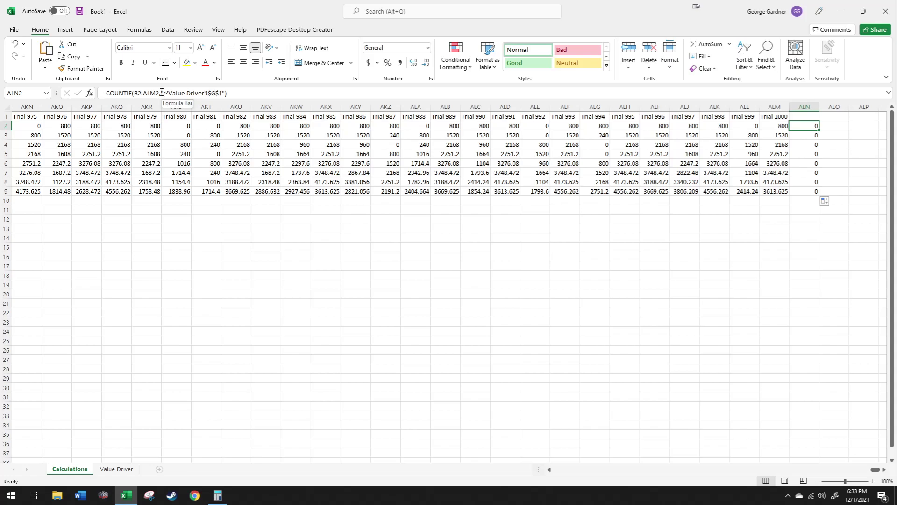
pyautogui.moveTo(162, 92); pyautogui.dragTo(225, 93)
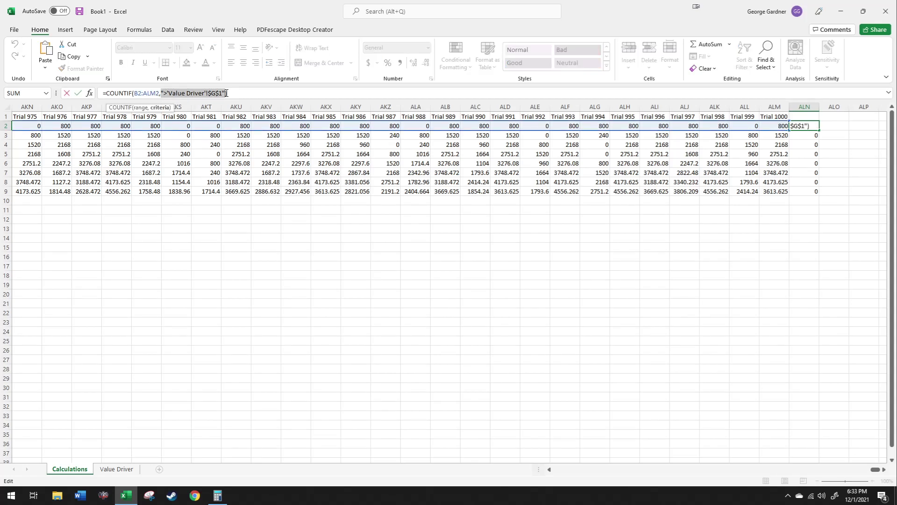
pyautogui.write('">1')
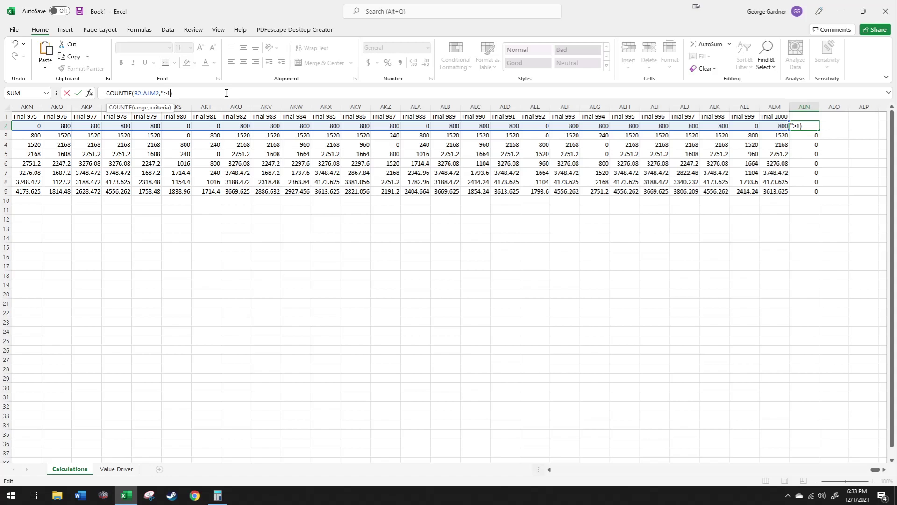
pyautogui.write('628')
pyautogui.press('Return')
# - Fill the fixed-threshold COUNTIF formula from ALN2 down through ST 8 in ALN9
pyautogui.click(816, 125)
pyautogui.moveTo(819, 131); pyautogui.dragTo(816, 191)
pyautogui.click(844, 173)
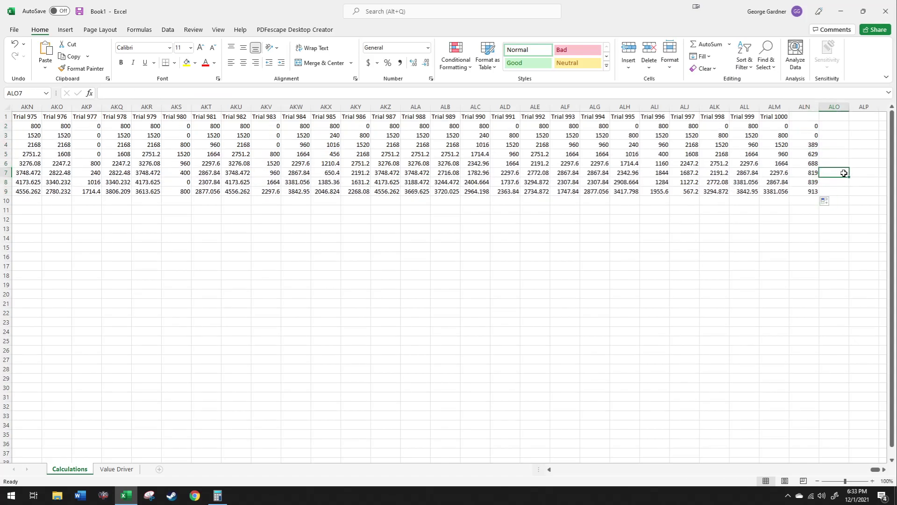
# - Enter =ALN2/1000 in ALO2 to convert the ST 1 count into a share of the trials
pyautogui.click(840, 137)
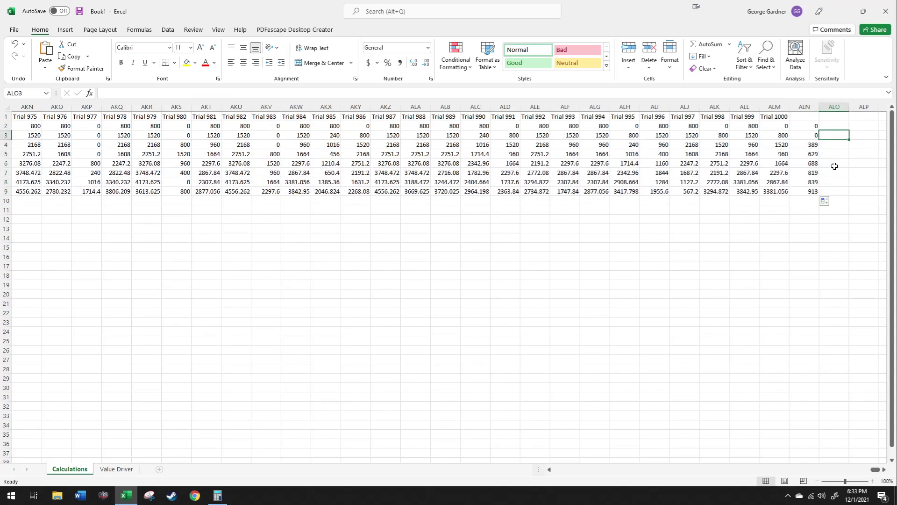
pyautogui.click(832, 108)
pyautogui.click(830, 123)
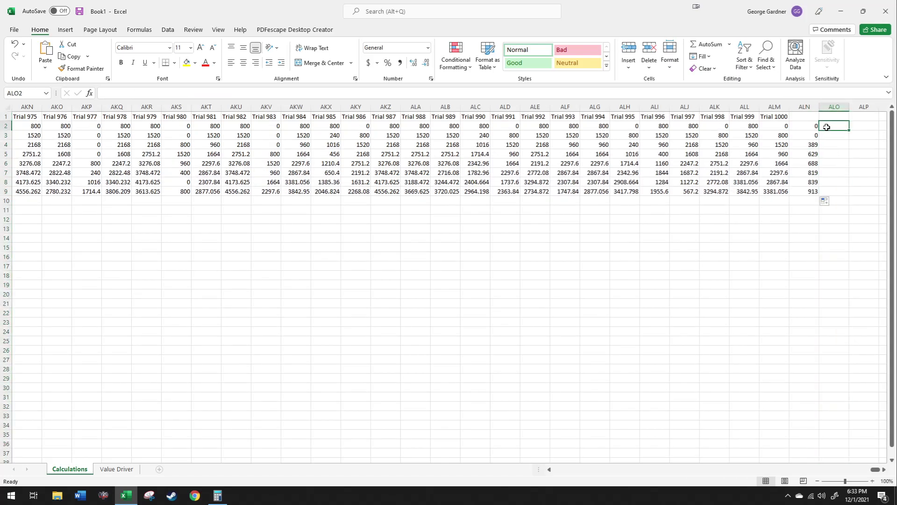
pyautogui.write('=')
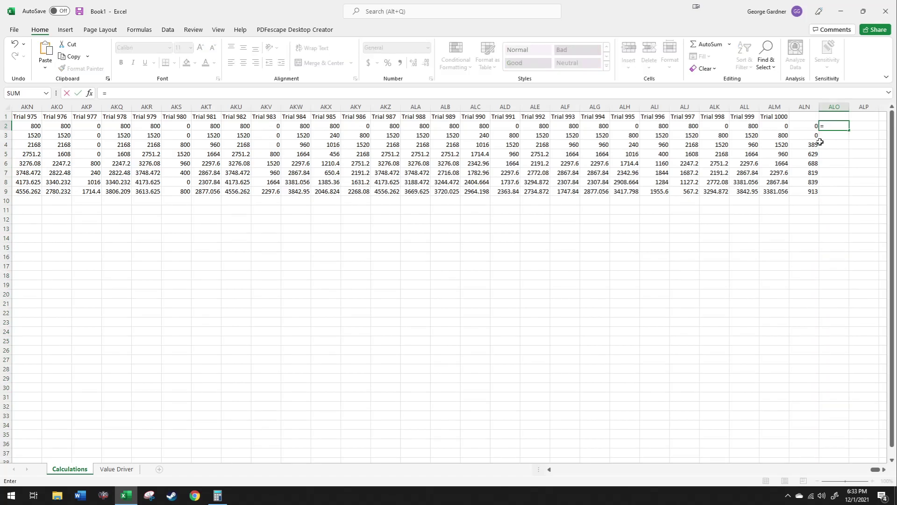
pyautogui.click(816, 126)
pyautogui.write('/1000')
pyautogui.press('Return')
# - Fill the share formula from ALO2 down to ALO9 and format the cells as percentages
pyautogui.click(839, 126)
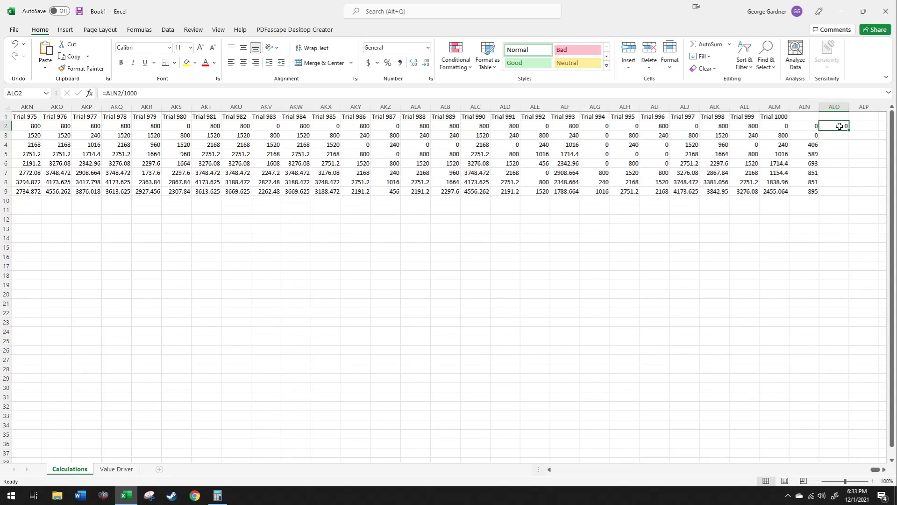
pyautogui.moveTo(850, 131); pyautogui.dragTo(839, 191)
pyautogui.click(388, 63)
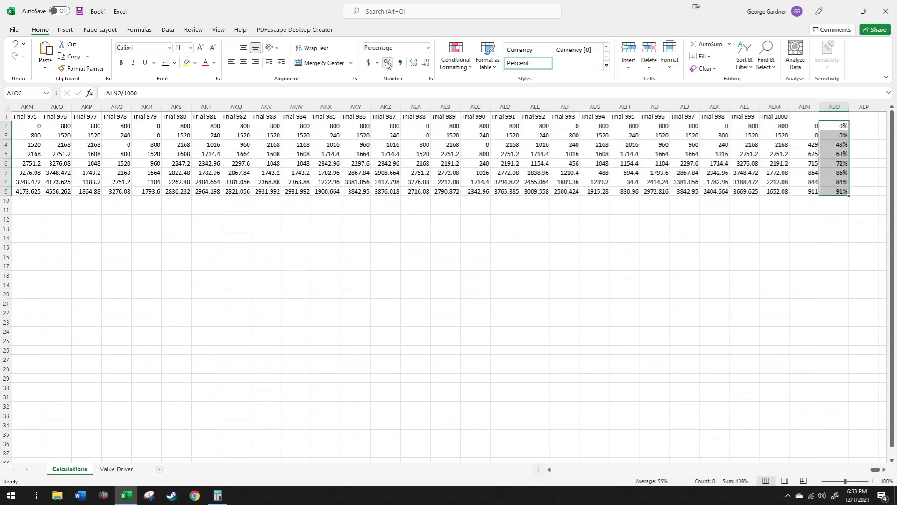
pyautogui.click(824, 258)
pyautogui.click(860, 151)
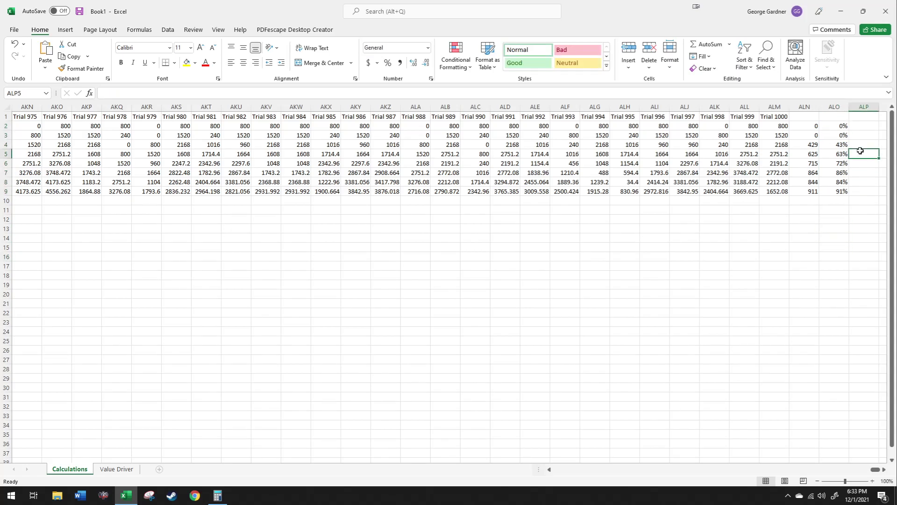
pyautogui.click(857, 145)
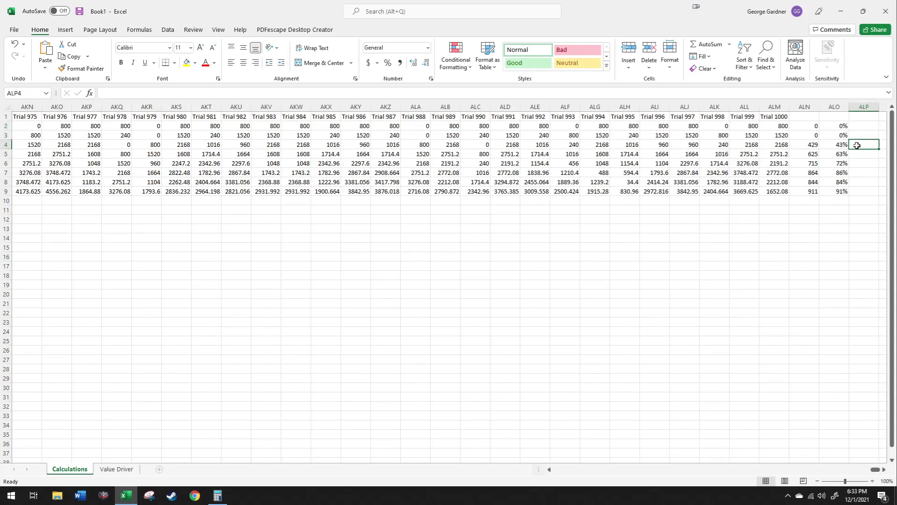
pyautogui.click(832, 146)
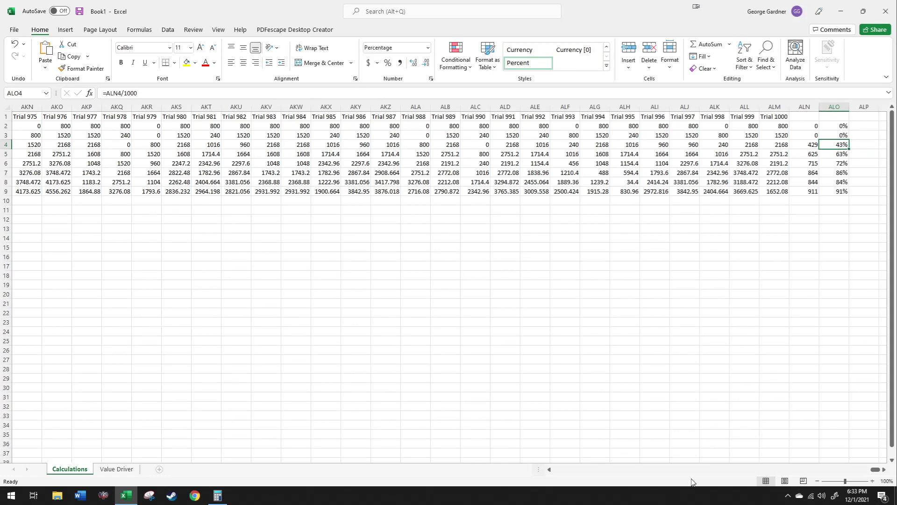
pyautogui.click(218, 30)
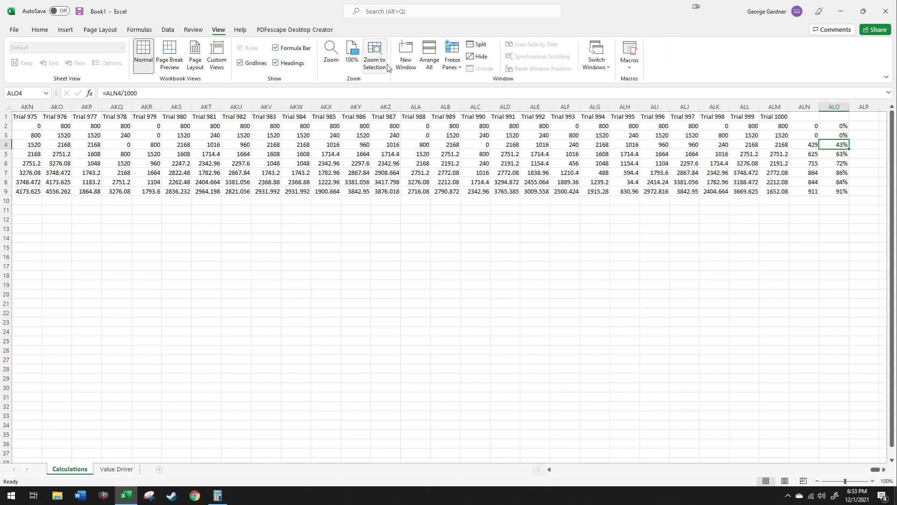
pyautogui.click(452, 59)
pyautogui.click(487, 134)
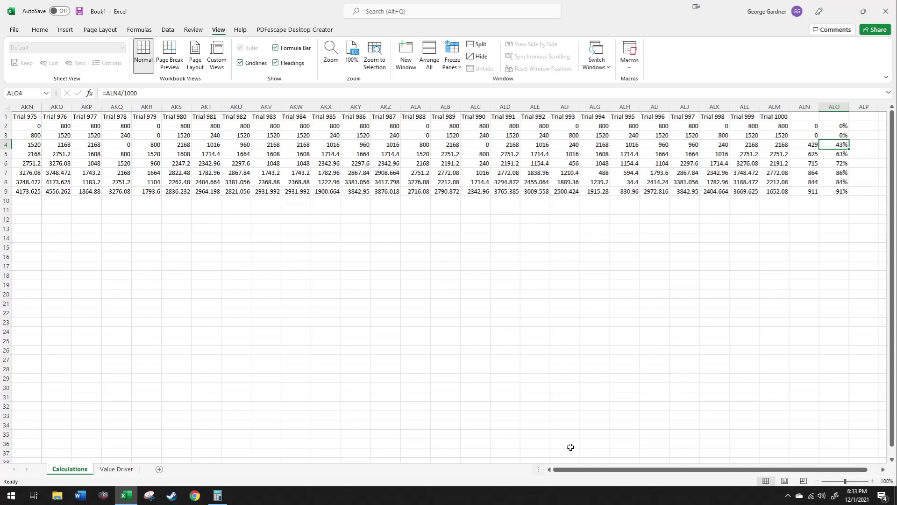
pyautogui.click(452, 59)
pyautogui.click(477, 140)
pyautogui.click(411, 321)
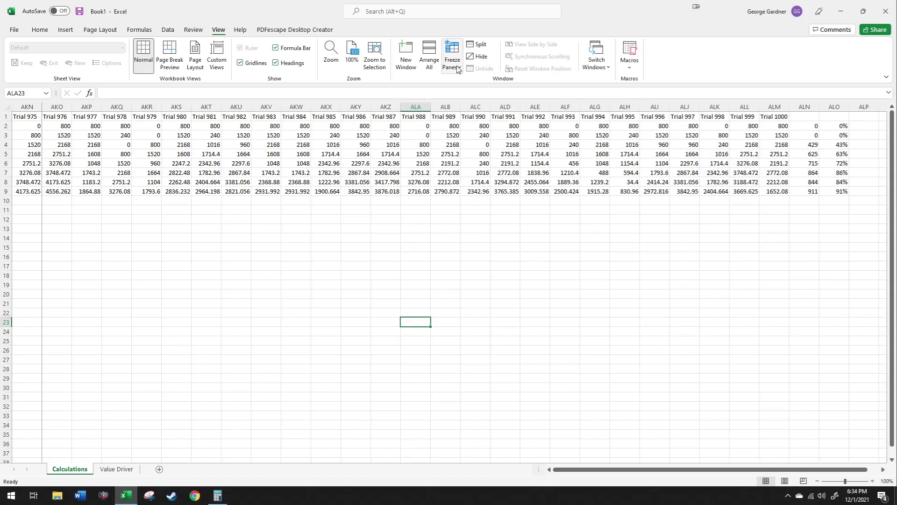
pyautogui.hotkey('ctrl', 'z')
pyautogui.click(359, 278)
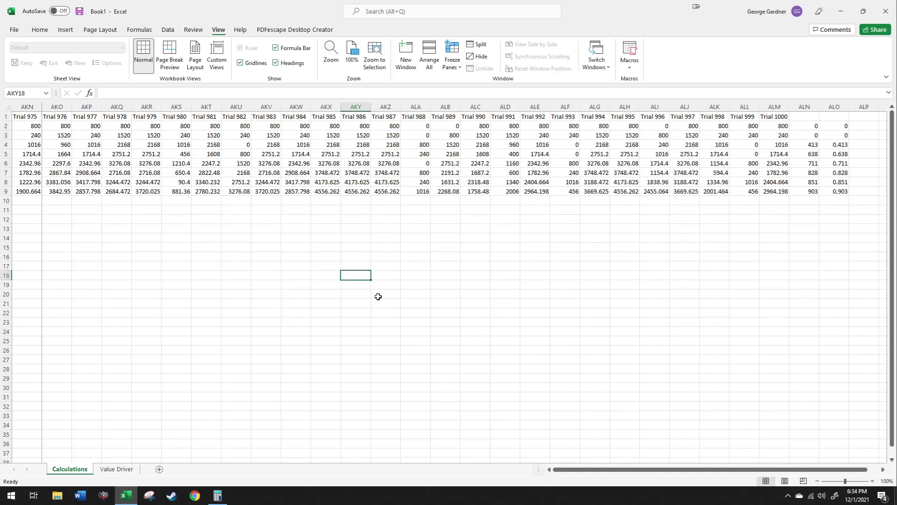
pyautogui.hotkey('ctrl', 'z')
pyautogui.hotkey('ctrl', 'y')
pyautogui.hotkey('ctrl', 'y')
pyautogui.click(416, 369)
pyautogui.click(460, 57)
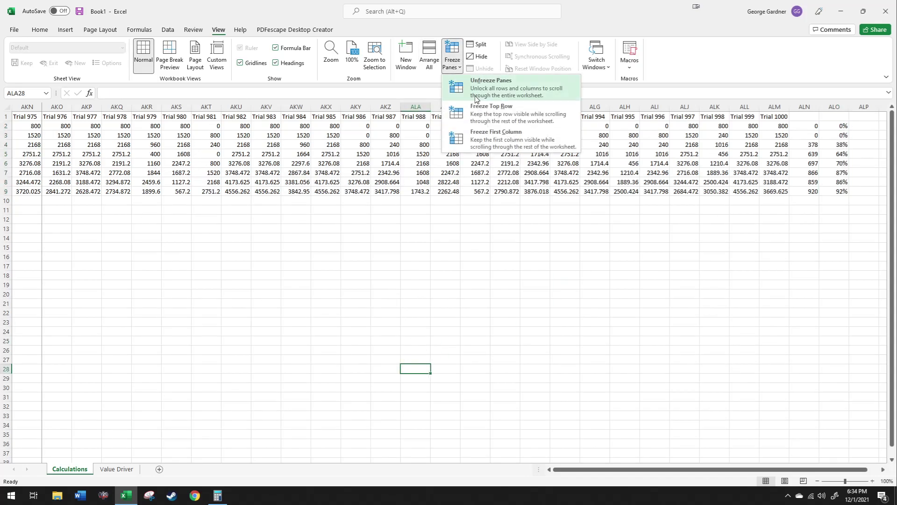
pyautogui.click(473, 97)
# - Freeze the first column of the Calculations sheet, starting from column A with the ST labels
pyautogui.moveTo(873, 470); pyautogui.dragTo(321, 472)
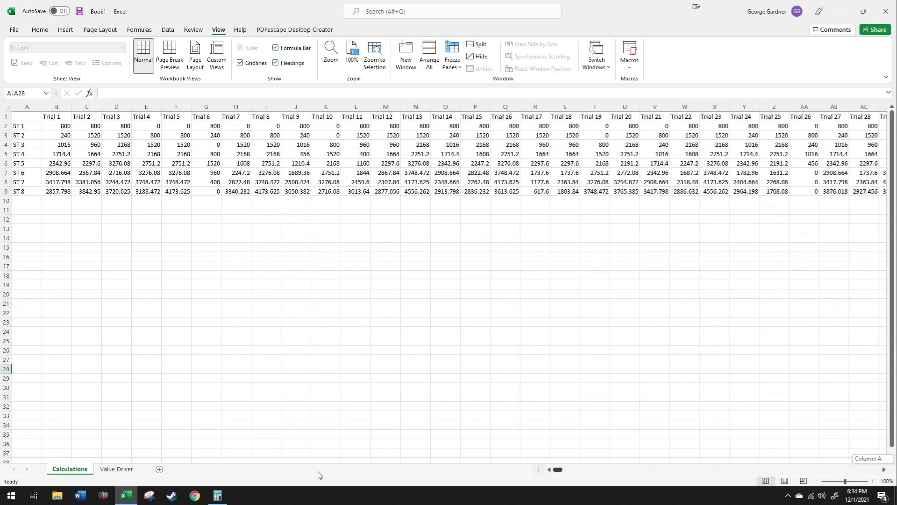
pyautogui.click(453, 65)
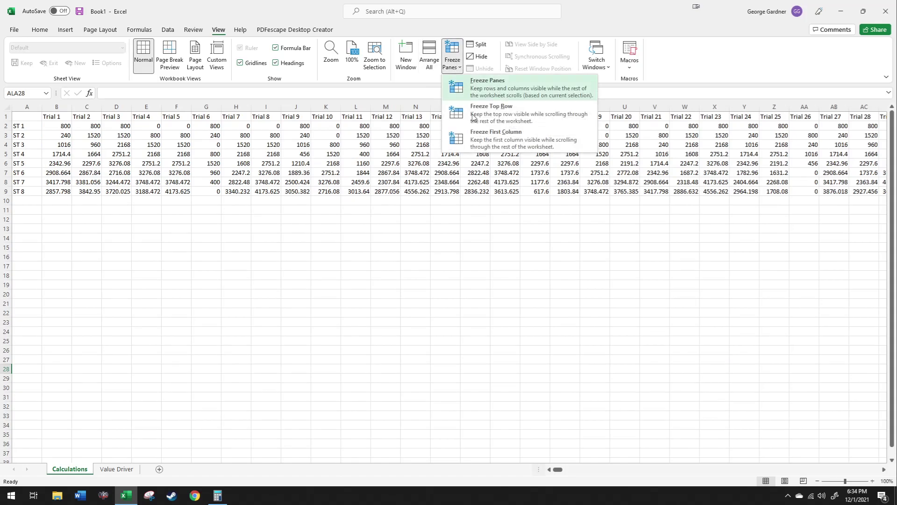
pyautogui.click(495, 137)
pyautogui.click(391, 423)
# - Examine the target-exceeding percentages for ST 1 to ST 3 in column ALO against the frozen row labels
pyautogui.moveTo(557, 469); pyautogui.dragTo(863, 468)
pyautogui.click(318, 96)
pyautogui.moveTo(567, 469); pyautogui.dragTo(885, 470)
pyautogui.click(886, 469)
pyautogui.click(214, 150)
pyautogui.click(187, 126)
pyautogui.click(153, 136)
pyautogui.click(191, 136)
pyautogui.click(184, 145)
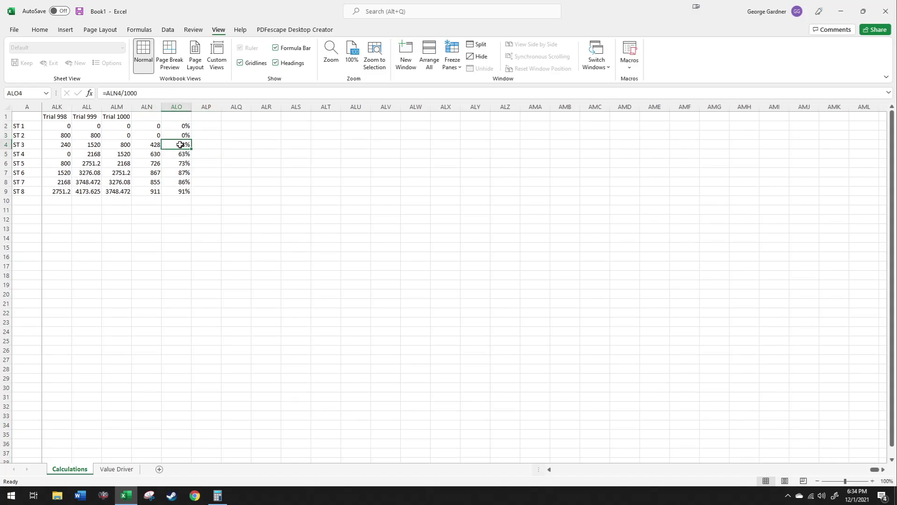
pyautogui.click(15, 147)
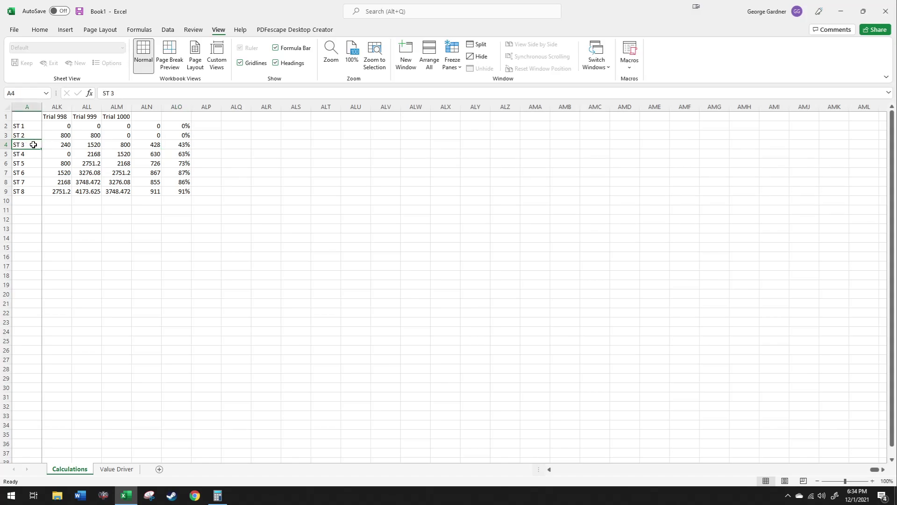
pyautogui.click(186, 144)
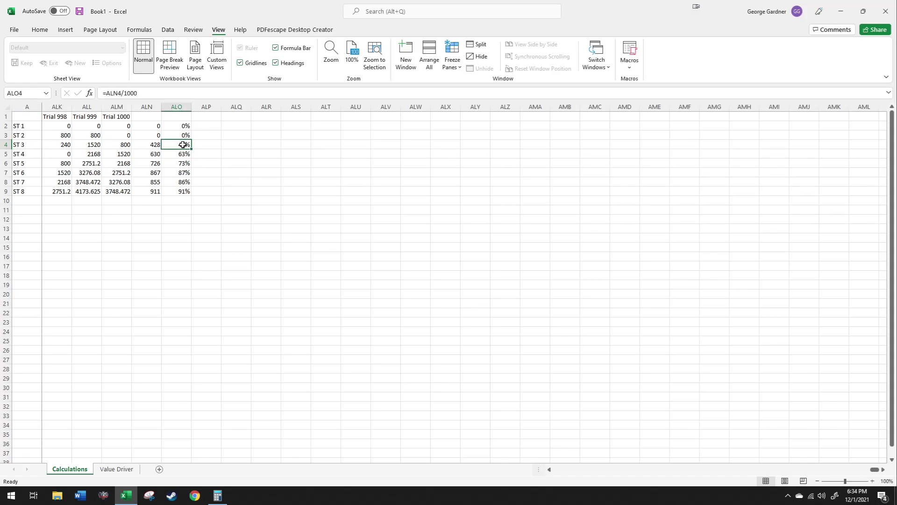
# - Examine how the percentages in column ALO develop from ST 4 through ST 8
pyautogui.click(184, 154)
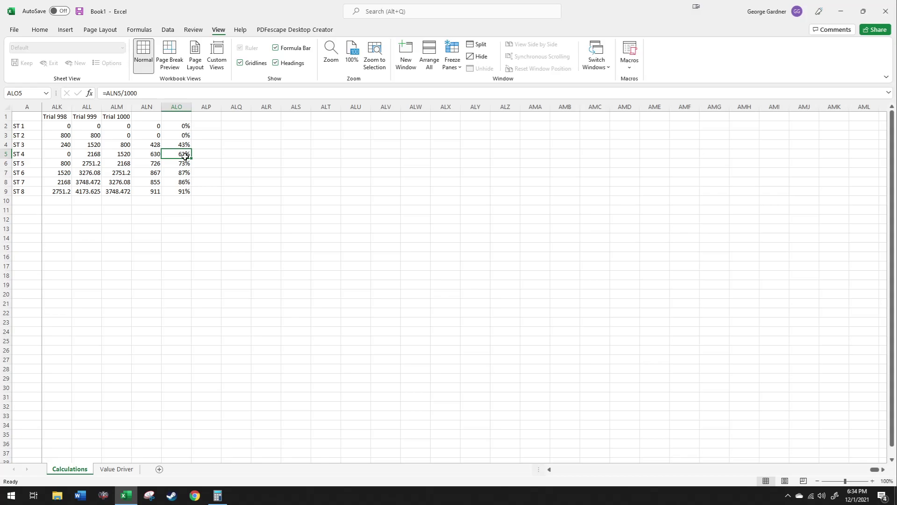
pyautogui.click(24, 156)
pyautogui.click(184, 154)
pyautogui.click(185, 165)
pyautogui.click(184, 174)
pyautogui.click(185, 181)
pyautogui.click(184, 191)
pyautogui.moveTo(183, 154); pyautogui.dragTo(185, 192)
pyautogui.click(224, 171)
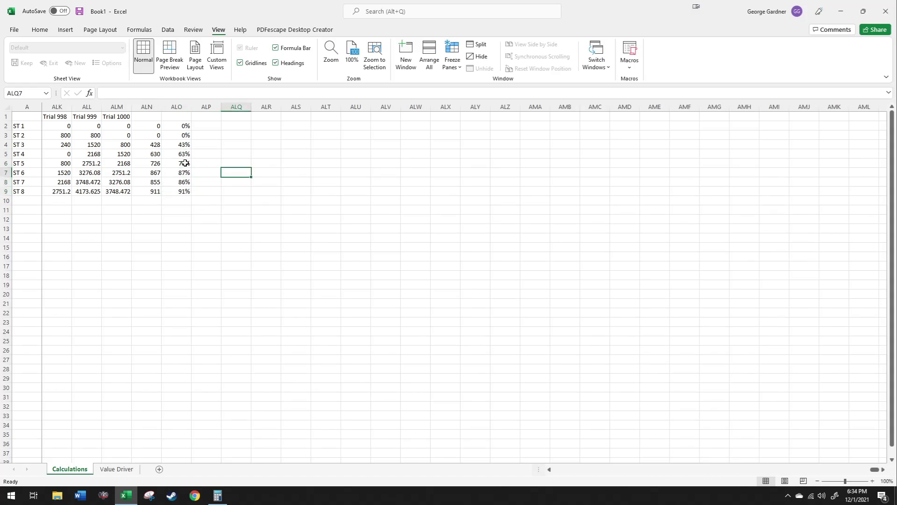
pyautogui.click(181, 155)
pyautogui.click(241, 162)
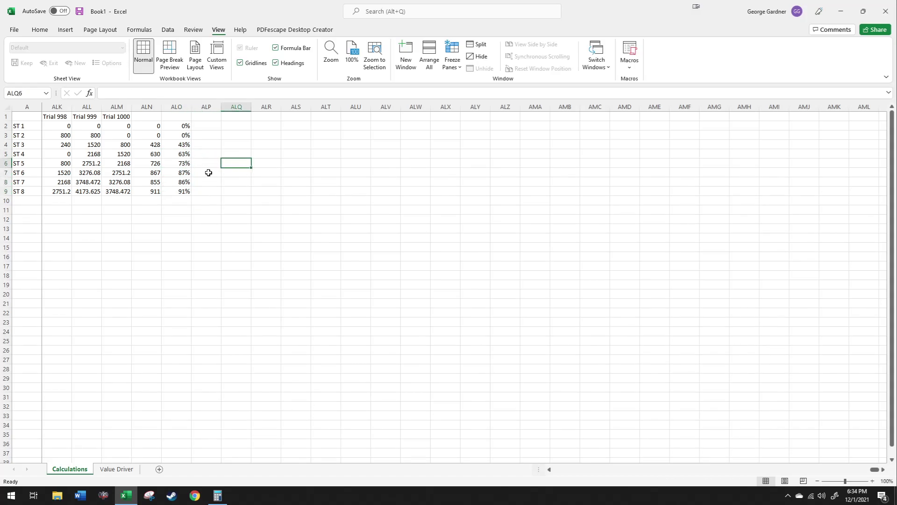
# - Recalculate the random trials several times through the empty cell ALP4 to compare the ST 3 and ST 4 percentages
pyautogui.click(176, 146)
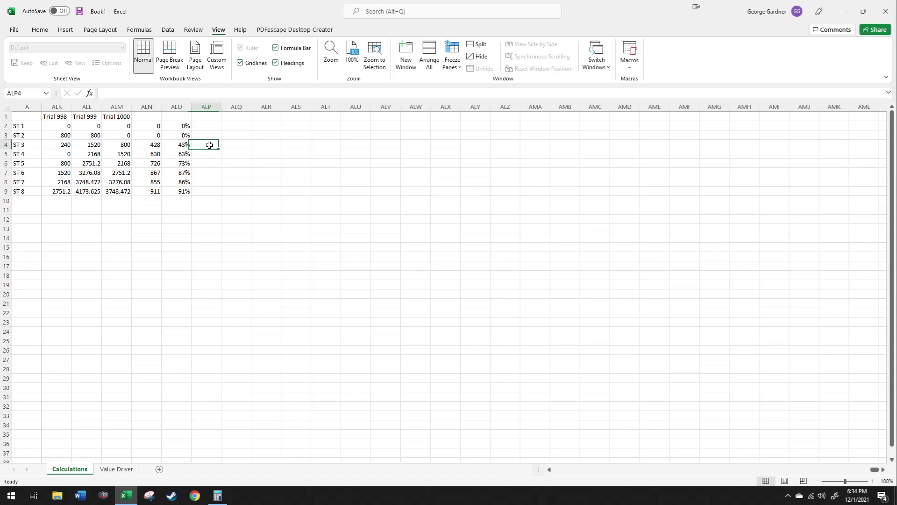
pyautogui.doubleClick(210, 145)
pyautogui.press('Return')
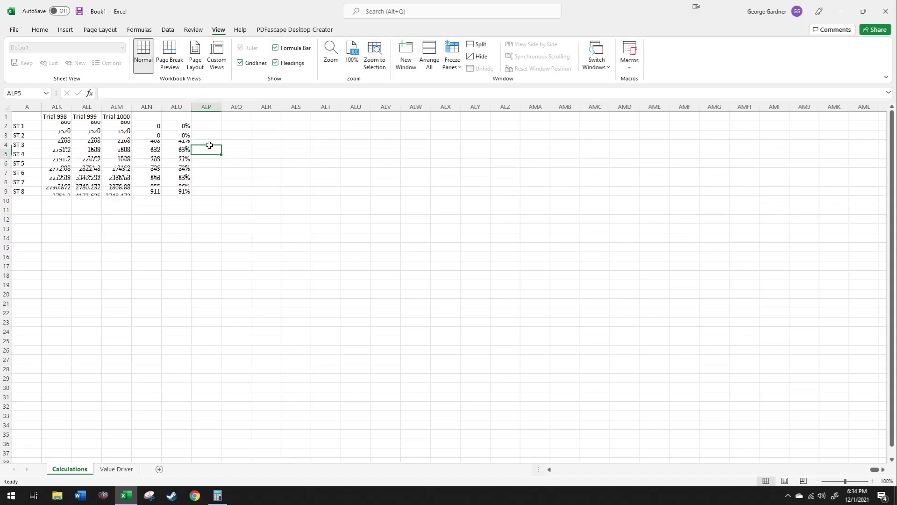
pyautogui.doubleClick(210, 145)
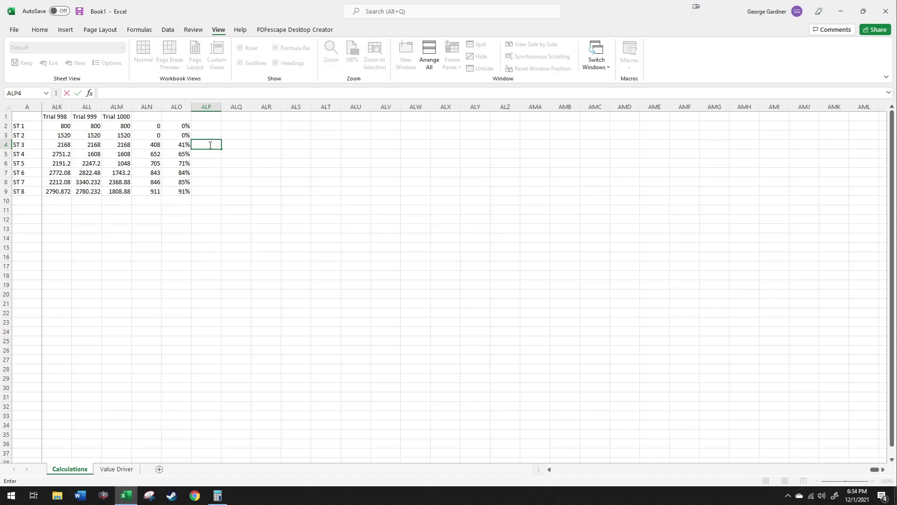
pyautogui.press('Return')
pyautogui.doubleClick(210, 146)
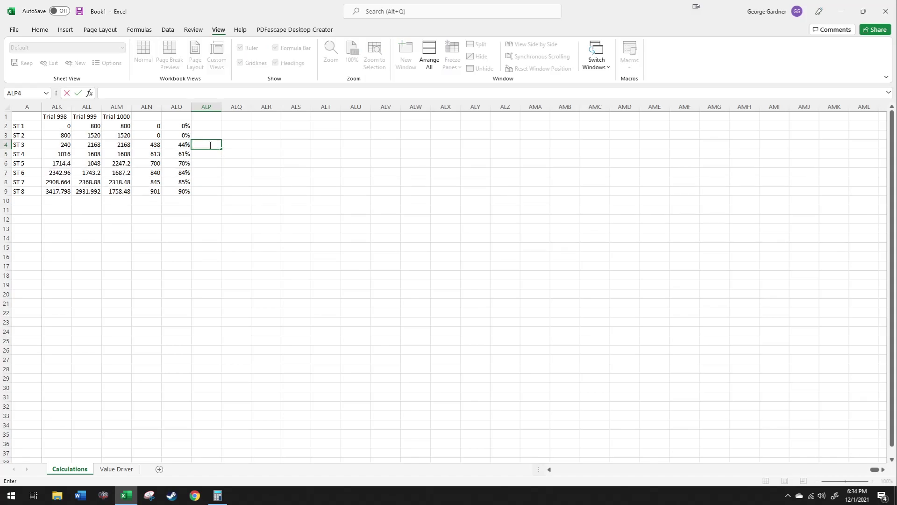
pyautogui.press('Return')
pyautogui.doubleClick(209, 145)
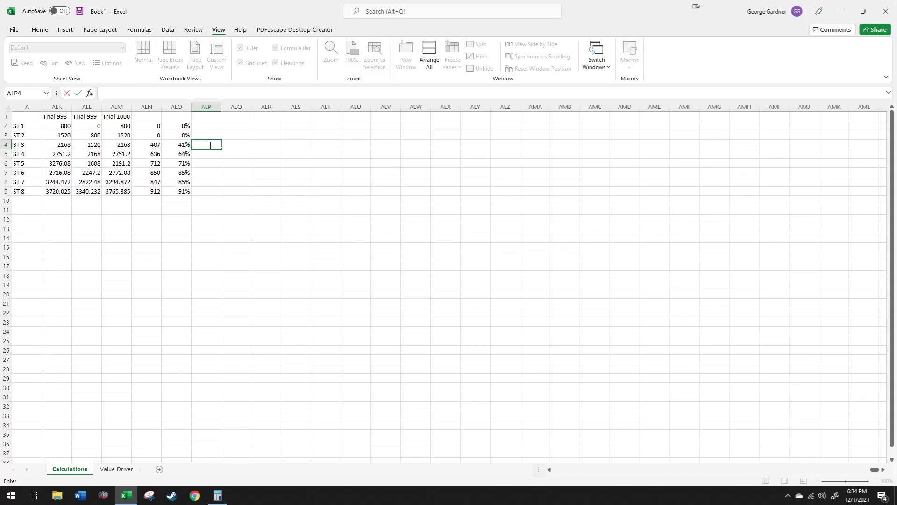
pyautogui.press('Return')
pyautogui.doubleClick(209, 145)
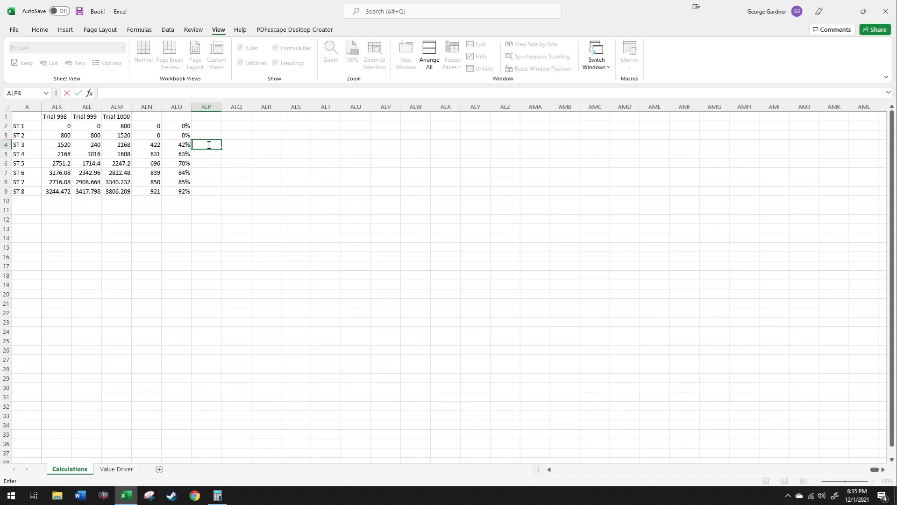
pyautogui.press('Return')
# - Record the typical percentages for ST 3 and ST 4 by entering 42 in ALQ4 and 63 in ALQ5
pyautogui.press('Right')
pyautogui.press('Up')
pyautogui.write('42')
pyautogui.press('Return')
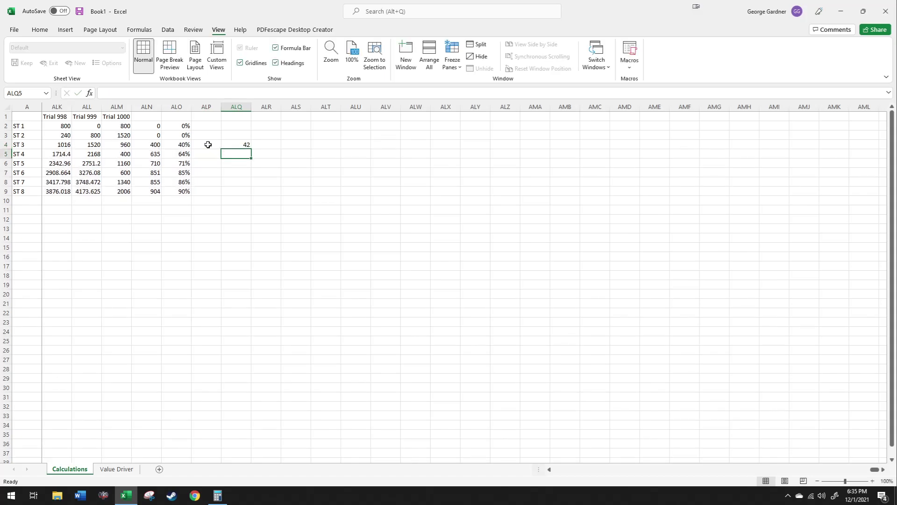
pyautogui.write('4')
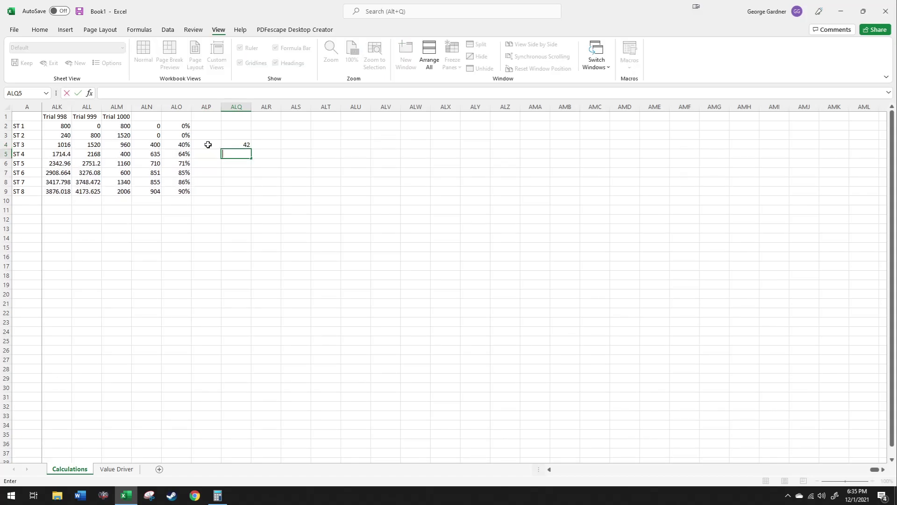
pyautogui.write('3')
pyautogui.press('Return')
# - Compare the recorded values in ALQ4 and ALQ5 with the calculated ST 3 and ST 4 percentages
pyautogui.click(185, 150)
pyautogui.click(261, 147)
pyautogui.click(243, 145)
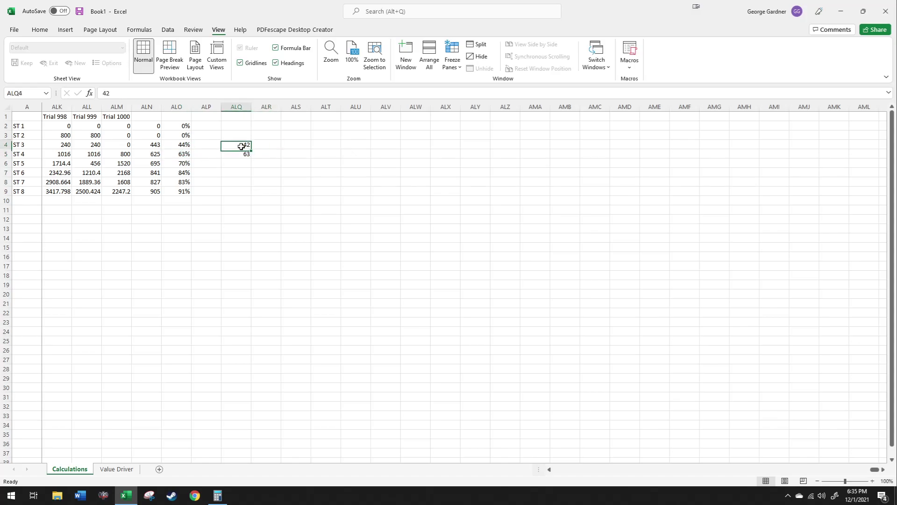
pyautogui.moveTo(177, 145); pyautogui.dragTo(183, 156)
pyautogui.click(243, 146)
pyautogui.click(29, 145)
pyautogui.press('Down')
pyautogui.press('Down')
pyautogui.click(295, 219)
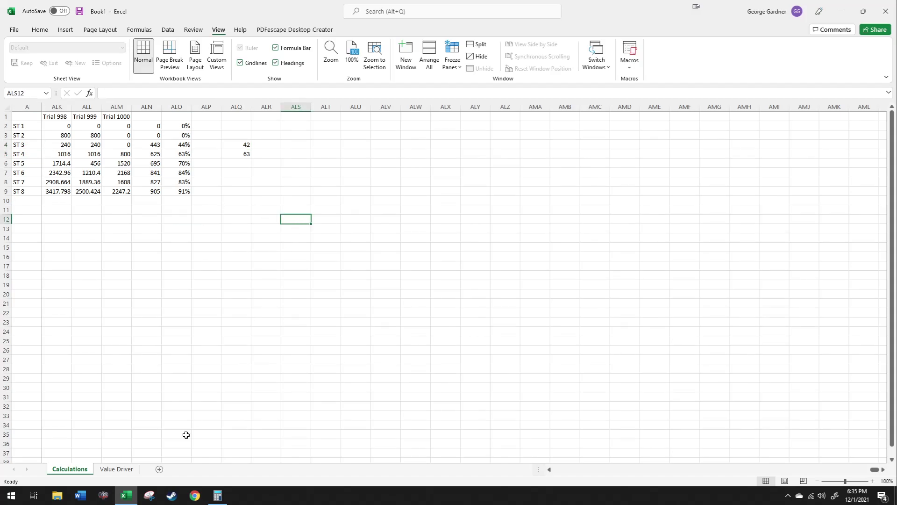
# - Set the ST % value in C1 of the Value Driver sheet to 0.8
pyautogui.click(116, 468)
pyautogui.click(94, 117)
pyautogui.write('.8')
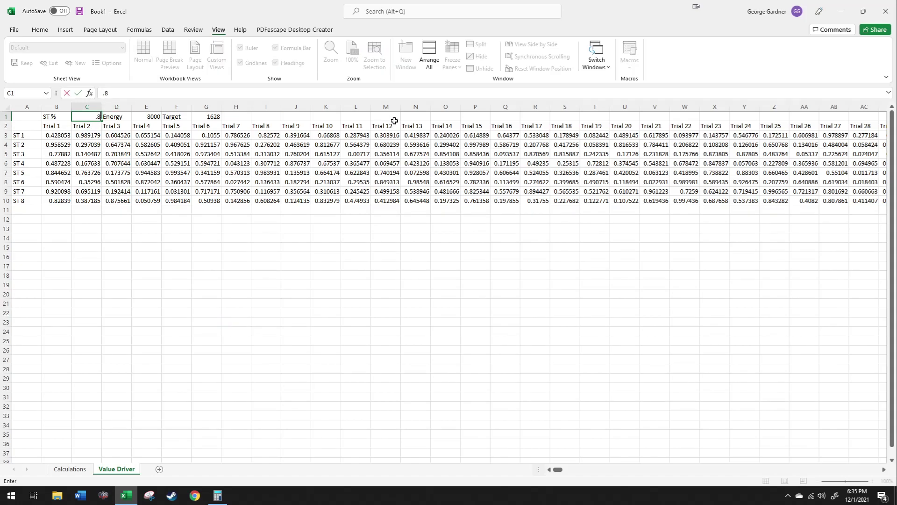
pyautogui.press('Return')
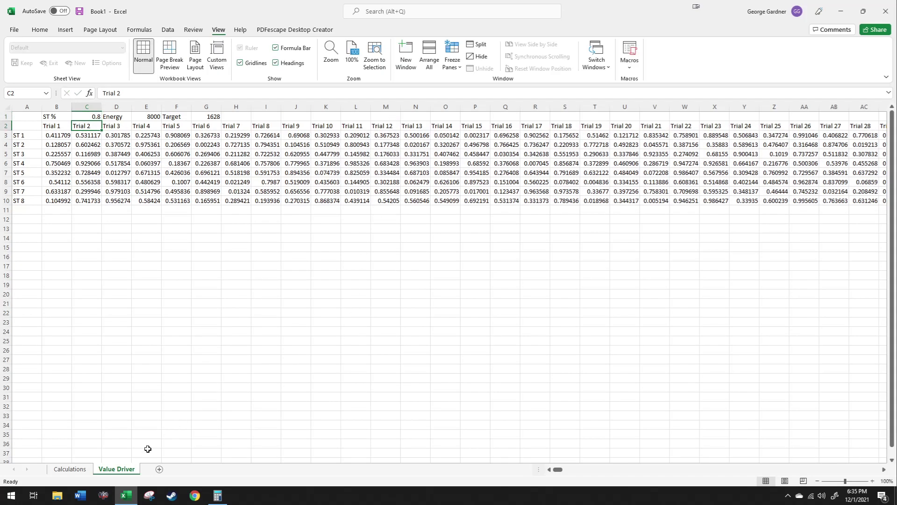
# - Return to the Calculations sheet and recalculate the trials repeatedly to examine the ST 3 and ST 4 percentages under the new ST %
pyautogui.click(69, 469)
pyautogui.click(282, 225)
pyautogui.click(200, 144)
pyautogui.doubleClick(204, 145)
pyautogui.press('Return')
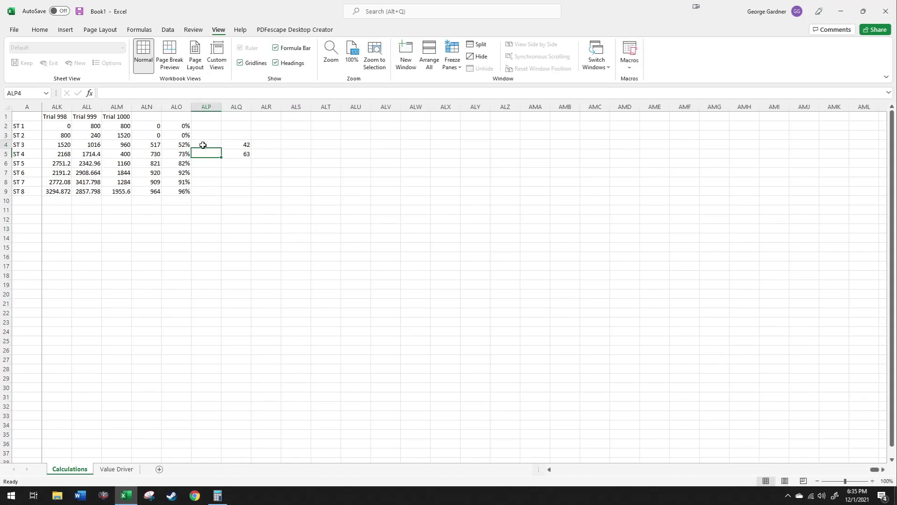
pyautogui.doubleClick(203, 145)
pyautogui.press('Return')
pyautogui.doubleClick(204, 145)
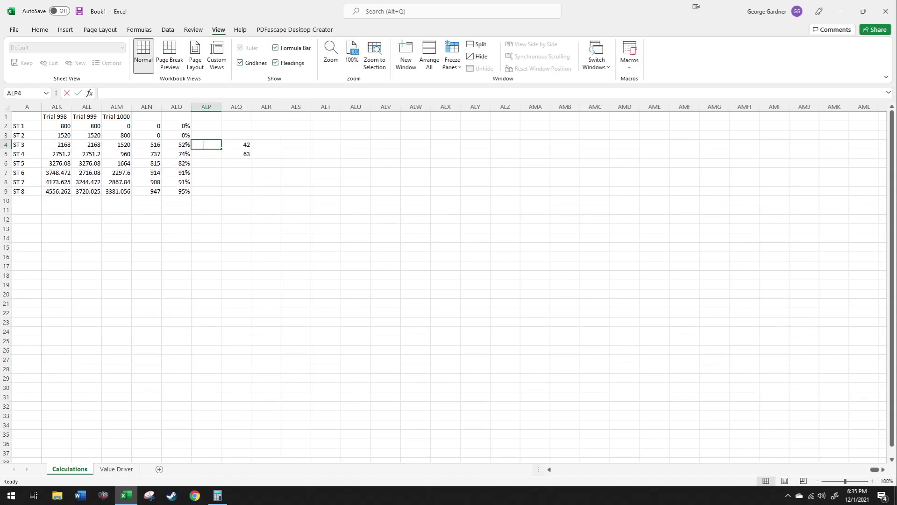
pyautogui.press('Return')
pyautogui.doubleClick(204, 145)
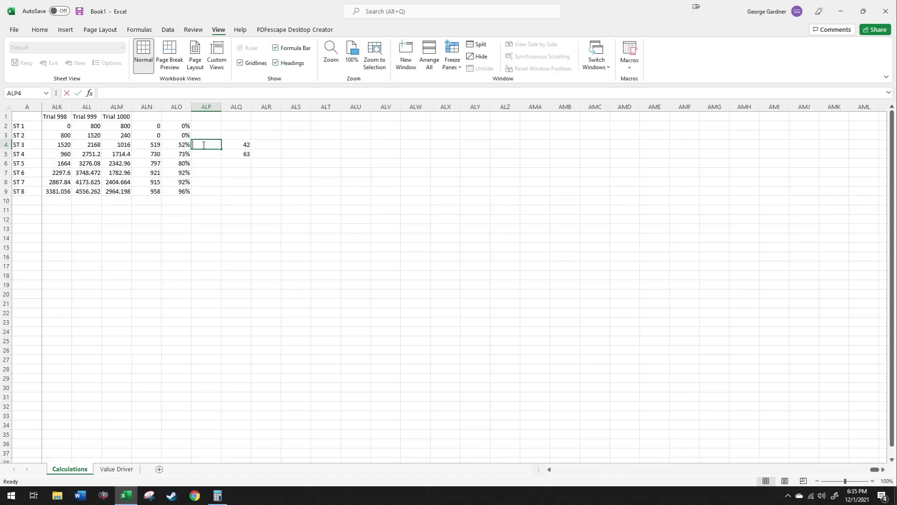
pyautogui.press('Return')
pyautogui.doubleClick(203, 145)
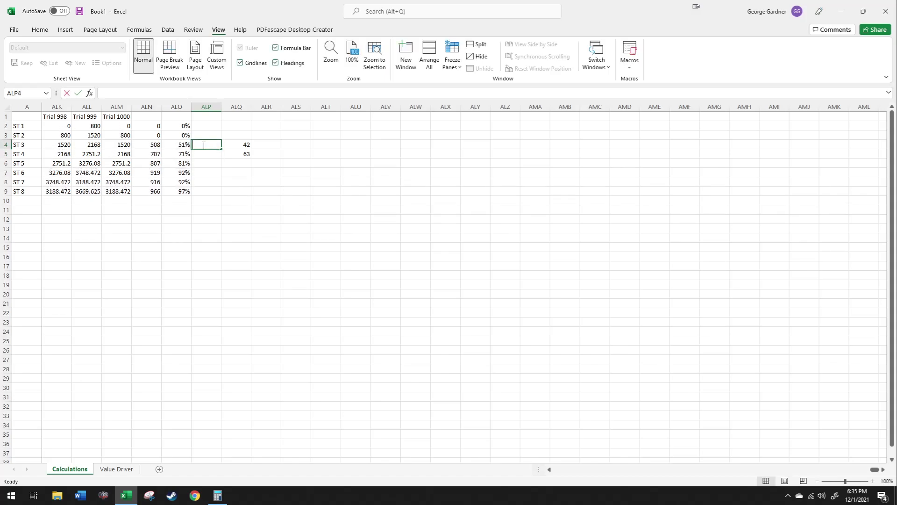
pyautogui.press('Return')
pyautogui.doubleClick(203, 144)
pyautogui.click(296, 153)
# - Record the ST 3 and ST 4 percentages for the 0.8 ST % by entering 52 in ALR4 and 72 in ALR5
pyautogui.click(271, 141)
pyautogui.write('52')
pyautogui.press('Return')
pyautogui.write('72')
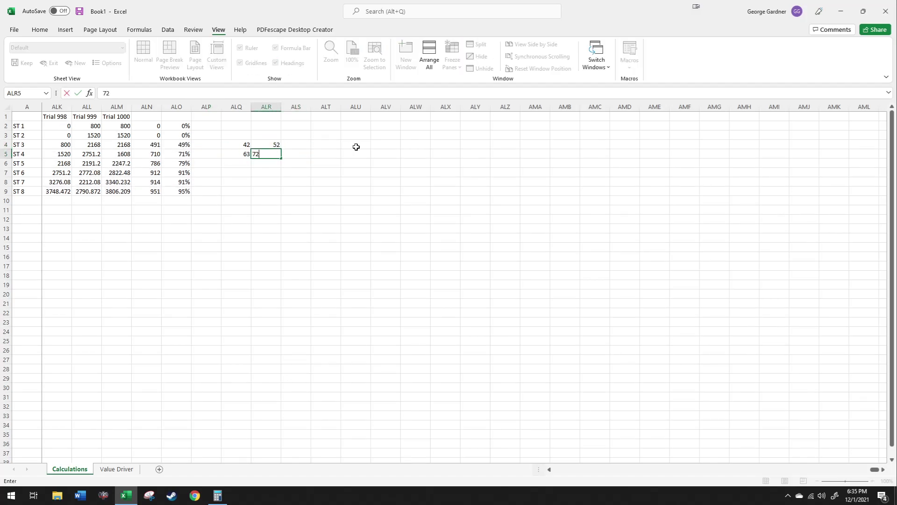
pyautogui.press('Return')
# - Recalculate the trials three more times to check the values recorded in ALR4 and ALR5 against column ALO
pyautogui.doubleClick(215, 144)
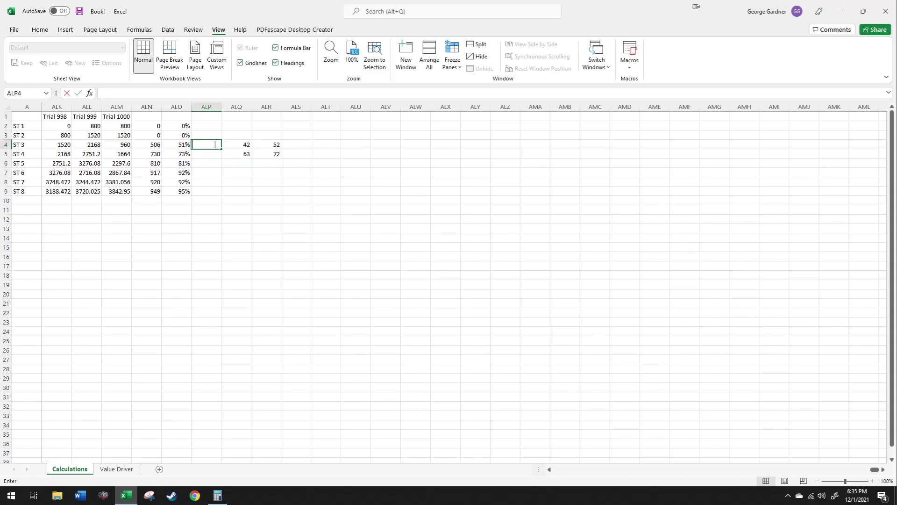
pyautogui.press('Return')
pyautogui.doubleClick(215, 145)
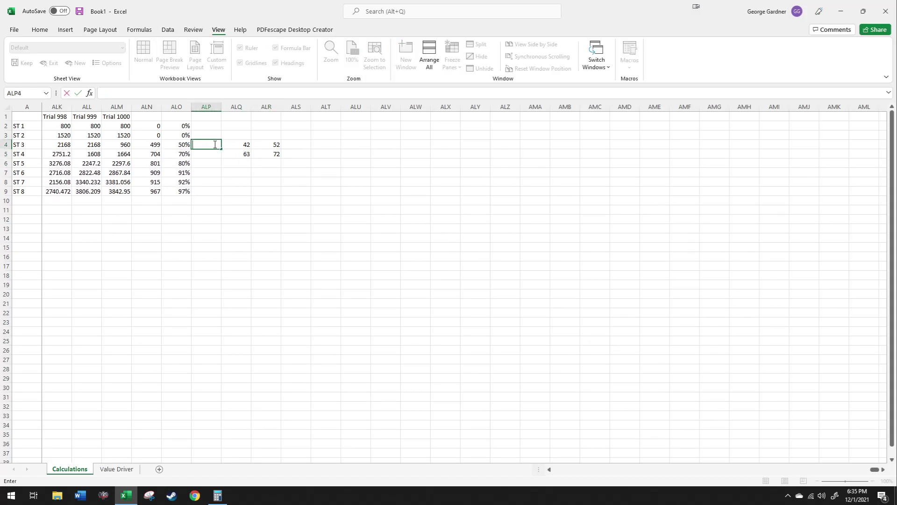
pyautogui.press('Return')
pyautogui.doubleClick(209, 144)
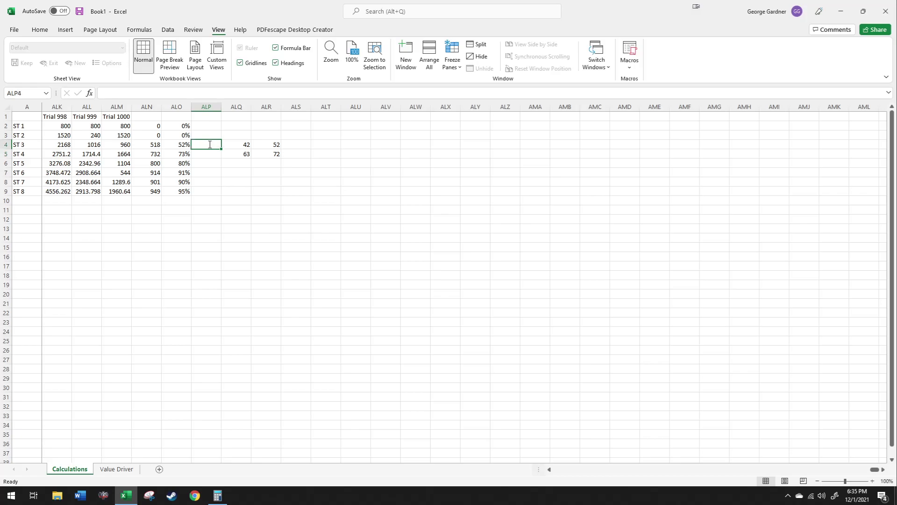
pyautogui.press('Return')
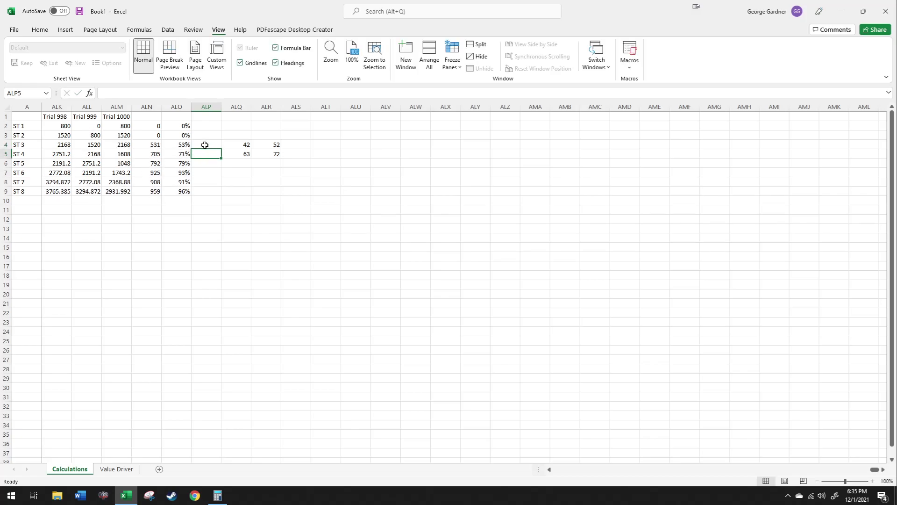
pyautogui.click(264, 151)
pyautogui.write('71')
pyautogui.press('Return')
pyautogui.click(270, 156)
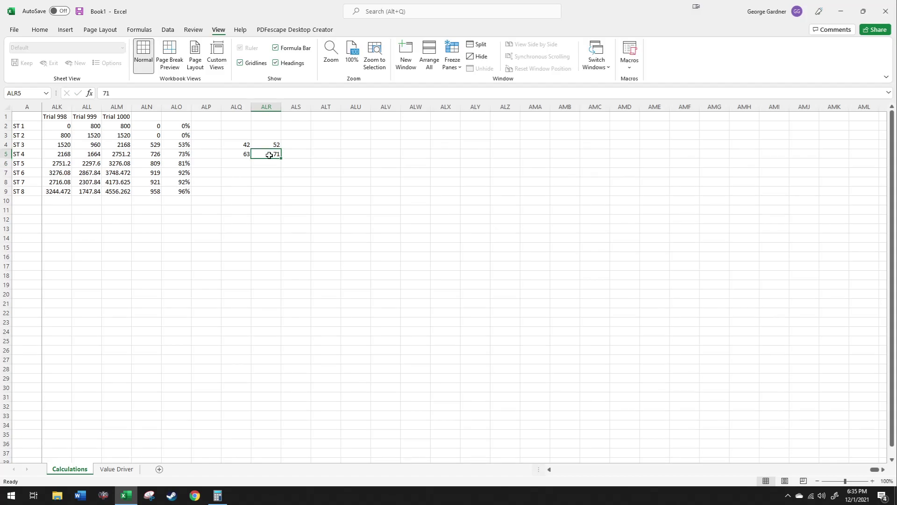
pyautogui.write('72')
pyautogui.press('Return')
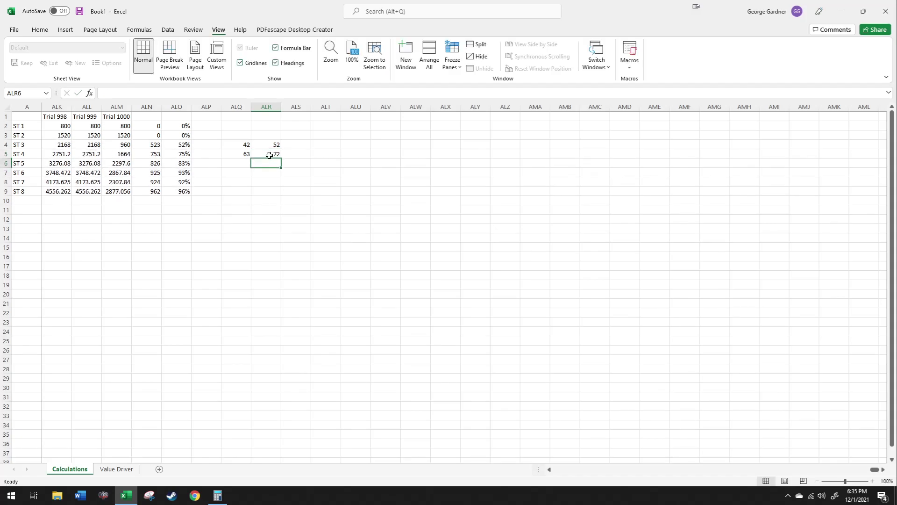
# - Examine the trial columns ALL and ALM alongside the ST percentages in column ALO
pyautogui.click(178, 153)
pyautogui.click(356, 171)
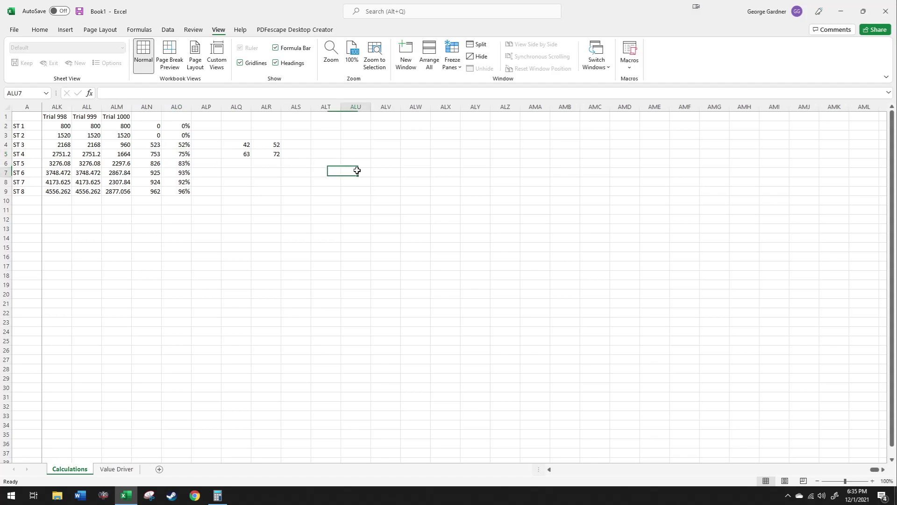
pyautogui.click(273, 151)
pyautogui.click(353, 199)
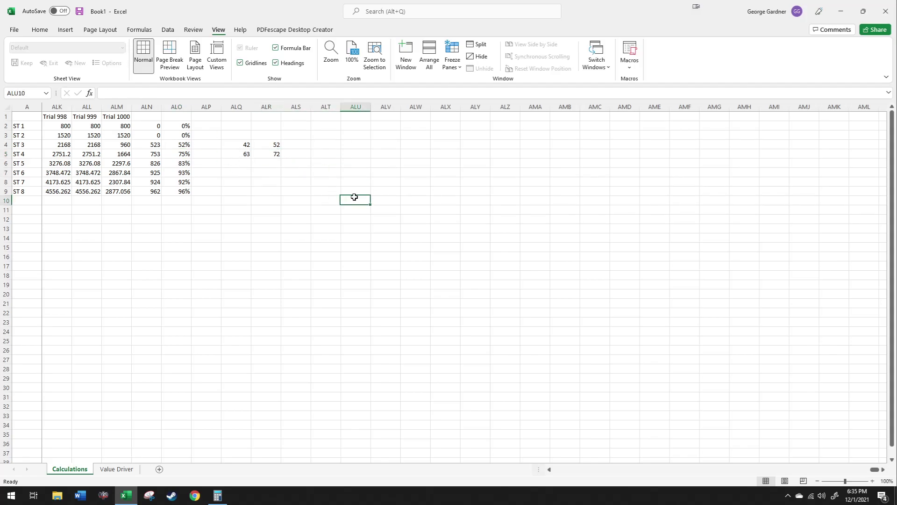
pyautogui.moveTo(85, 106); pyautogui.dragTo(118, 103)
pyautogui.click(198, 156)
pyautogui.click(204, 264)
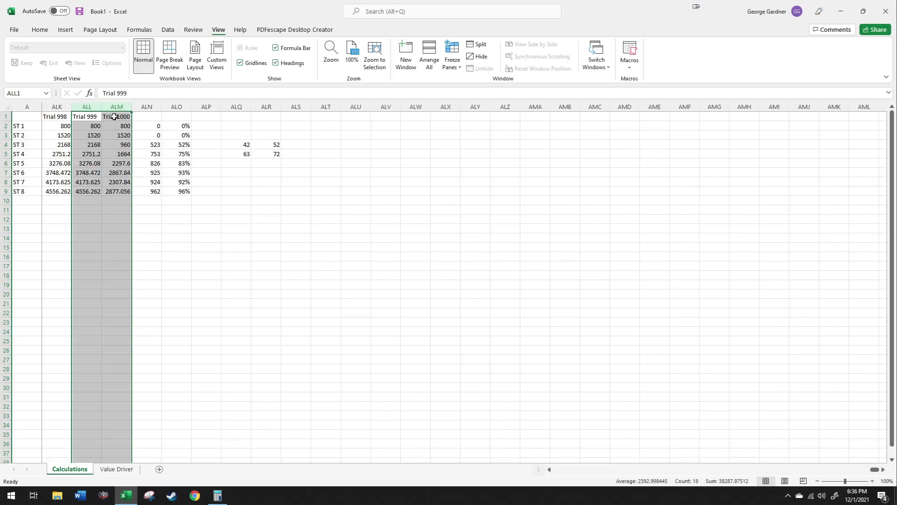
pyautogui.click(114, 117)
pyautogui.moveTo(87, 107); pyautogui.dragTo(117, 109)
pyautogui.click(181, 185)
pyautogui.click(260, 180)
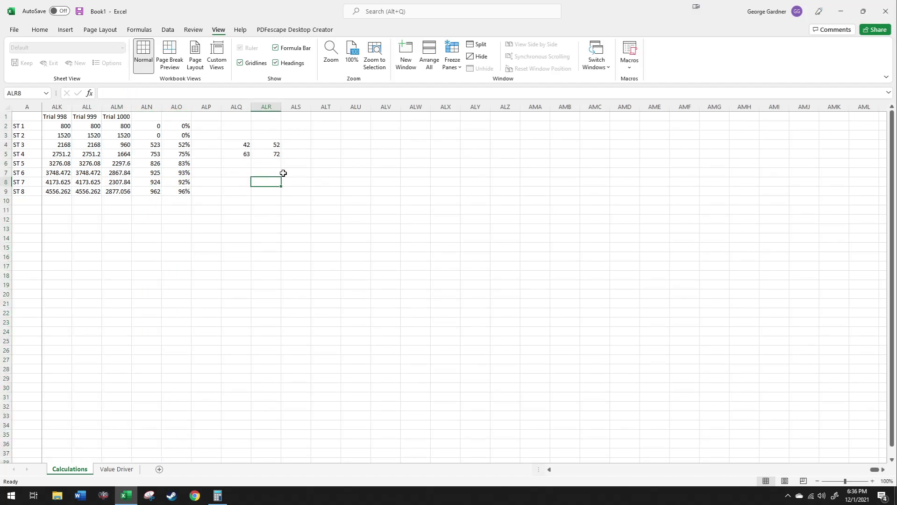
# - Compare the recorded ST 3 and ST 4 percentages in ALQ with those in ALR, one ST row at a time
pyautogui.click(240, 144)
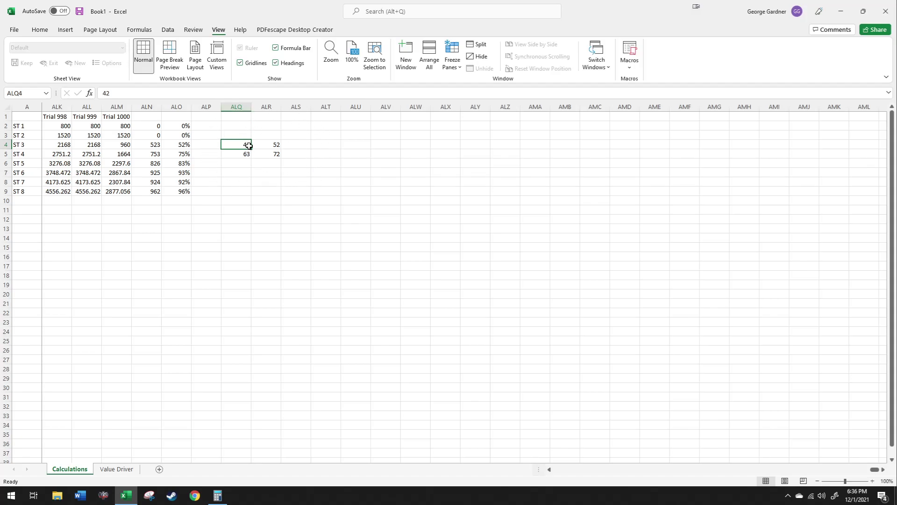
pyautogui.click(23, 142)
pyautogui.click(231, 152)
pyautogui.click(244, 144)
pyautogui.click(285, 145)
pyautogui.click(245, 145)
pyautogui.click(283, 164)
pyautogui.click(256, 154)
pyautogui.click(245, 153)
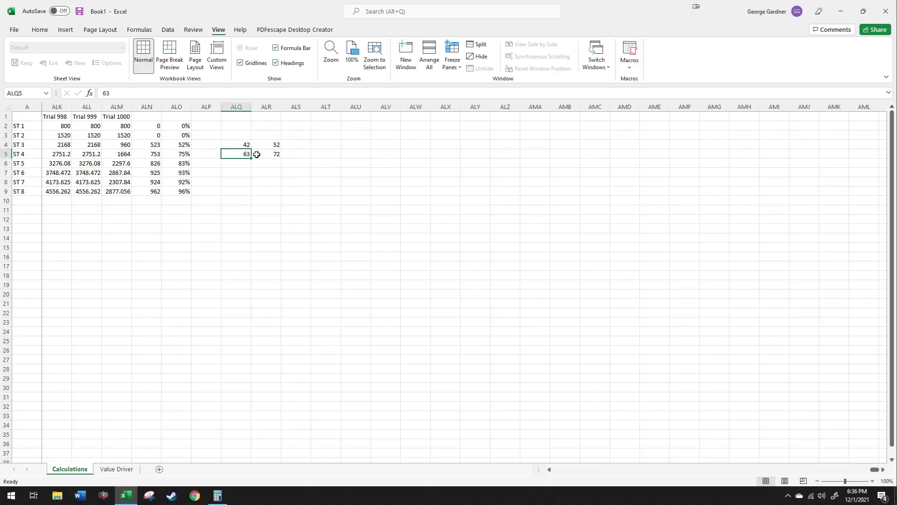
pyautogui.click(50, 153)
pyautogui.click(34, 154)
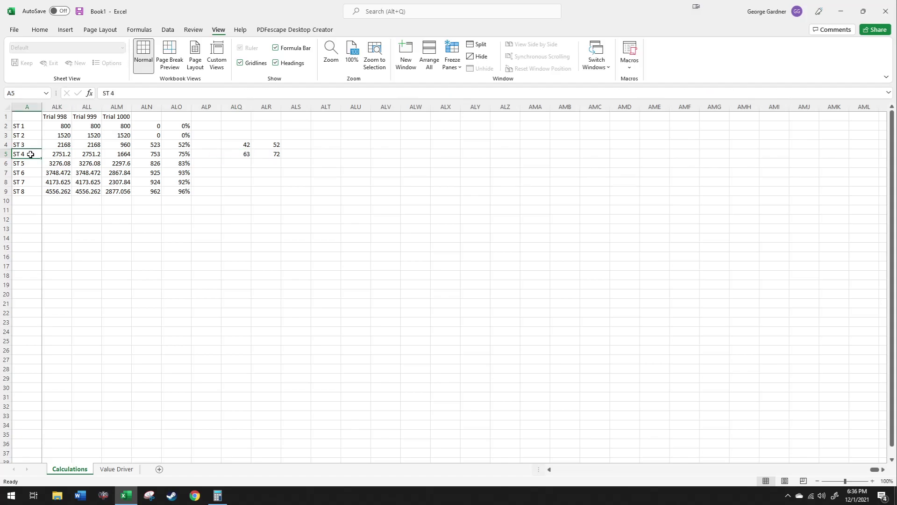
pyautogui.moveTo(229, 155); pyautogui.dragTo(260, 153)
pyautogui.click(264, 182)
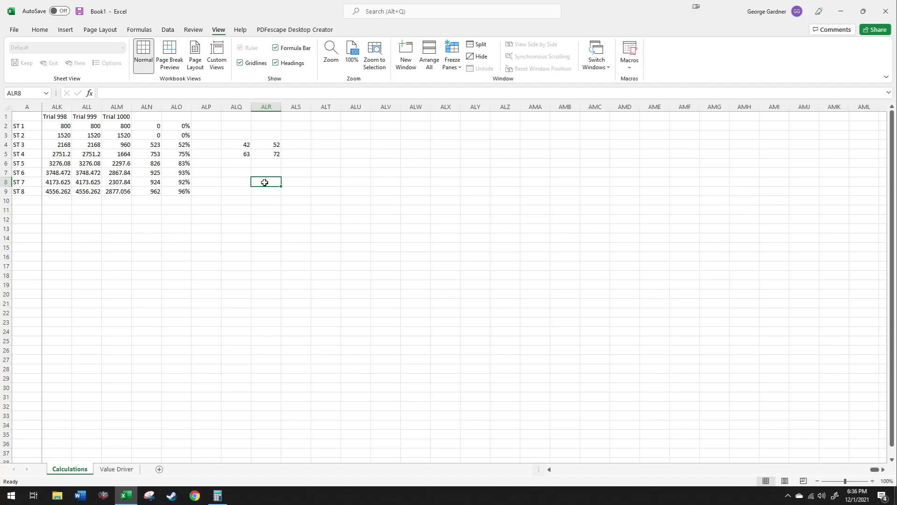
# - Review the recorded block ALQ4:ALR5 against the calculated ST 1 to ST 4 percentages in column ALO
pyautogui.click(297, 132)
pyautogui.click(294, 148)
pyautogui.click(295, 154)
pyautogui.click(295, 159)
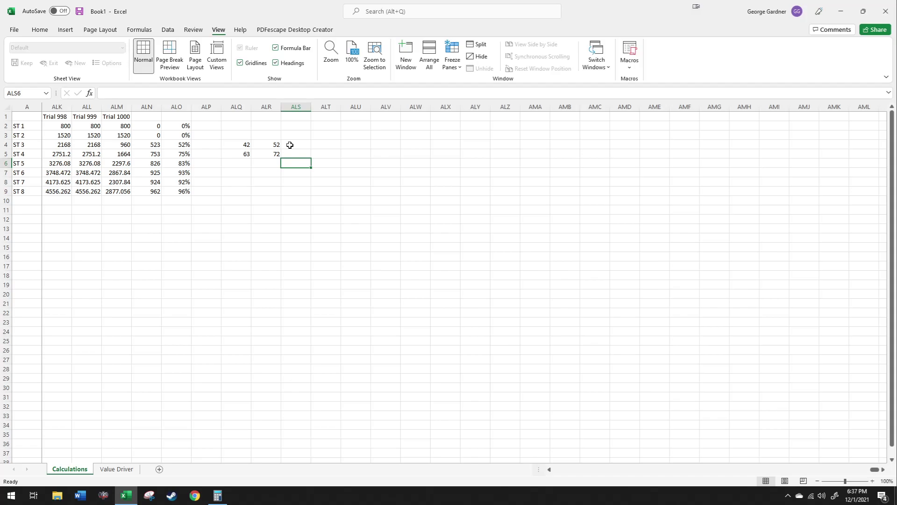
pyautogui.moveTo(226, 142); pyautogui.dragTo(270, 155)
pyautogui.click(315, 136)
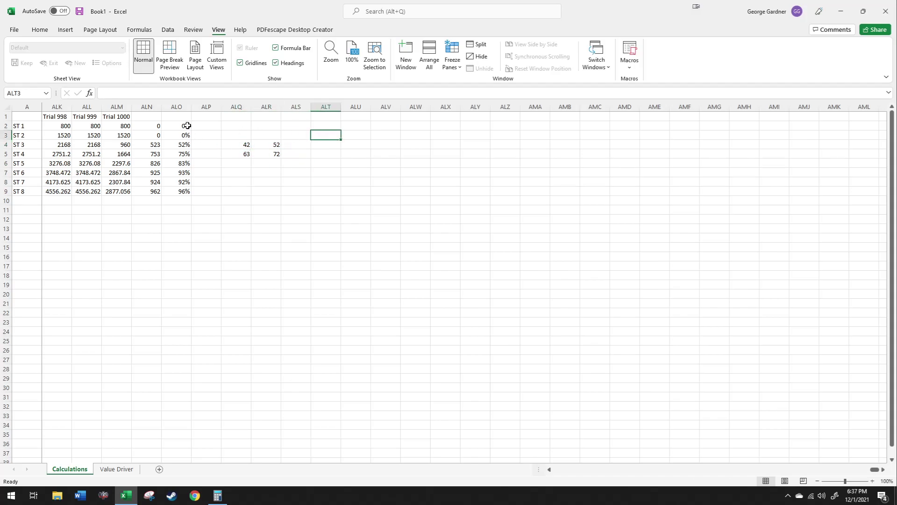
pyautogui.moveTo(179, 126); pyautogui.dragTo(180, 154)
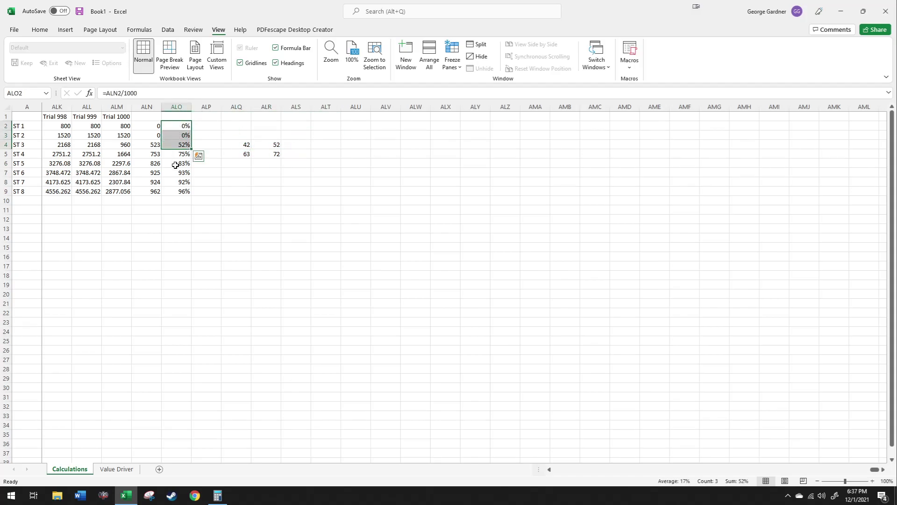
pyautogui.click(326, 186)
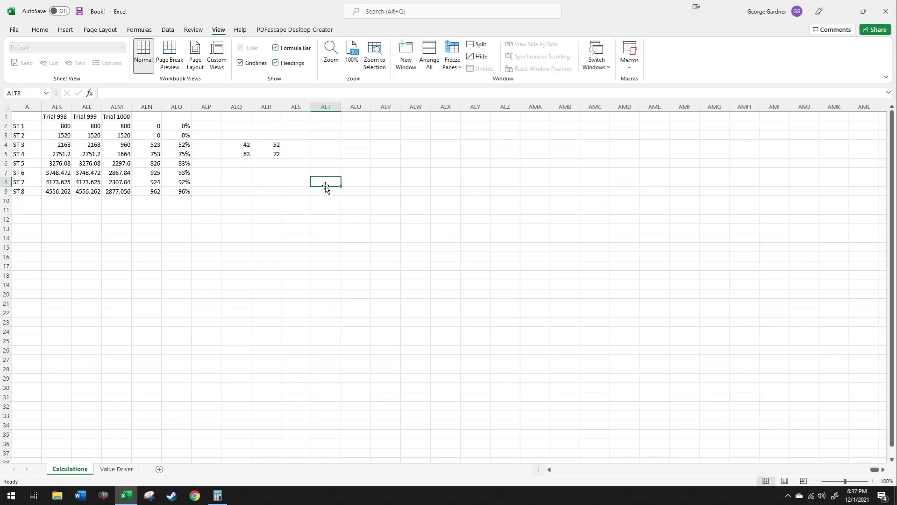
pyautogui.click(315, 221)
pyautogui.click(301, 211)
pyautogui.click(277, 199)
pyautogui.click(391, 228)
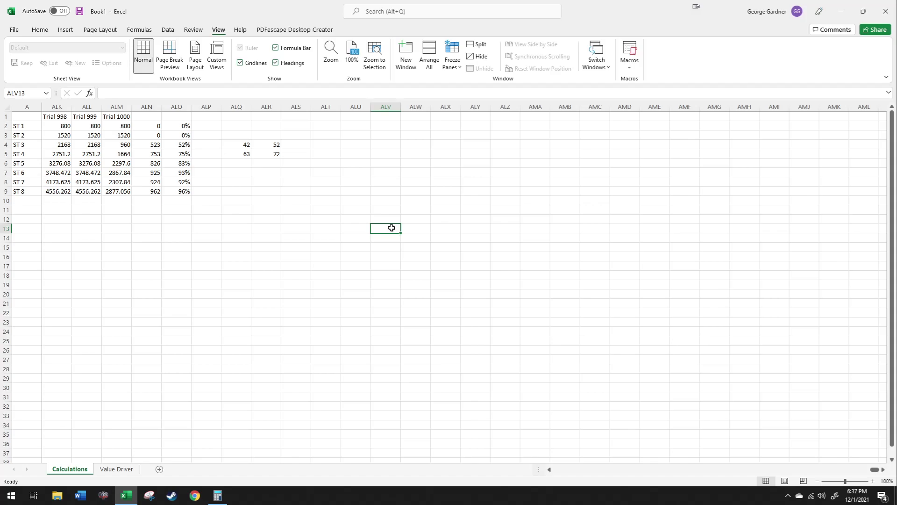
pyautogui.click(313, 217)
pyautogui.click(299, 210)
# - Re-examine the recorded percentages, comparing the ST 3 pair in ALQ4:ALR4 and checking the ST 4 value in ALQ5
pyautogui.moveTo(244, 146); pyautogui.dragTo(302, 154)
pyautogui.click(297, 153)
pyautogui.click(232, 145)
pyautogui.moveTo(231, 145); pyautogui.dragTo(260, 145)
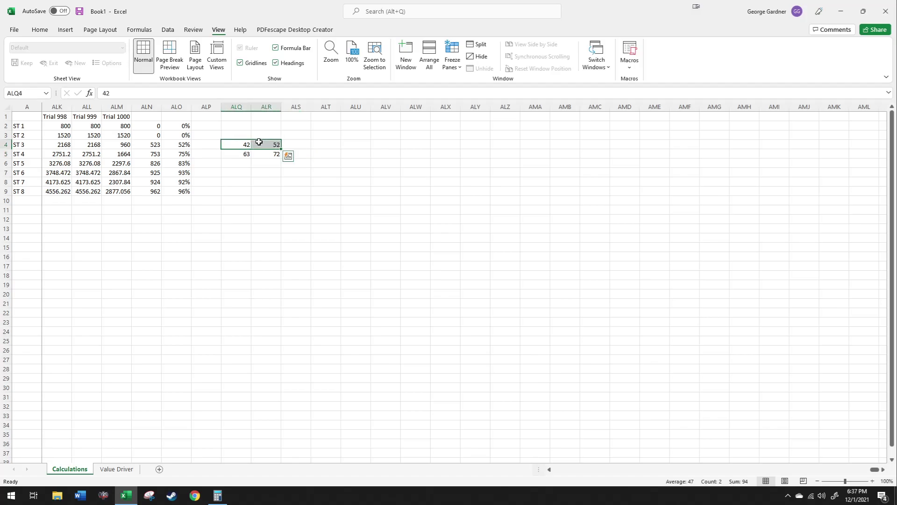
pyautogui.click(298, 232)
pyautogui.moveTo(212, 128); pyautogui.dragTo(208, 169)
pyautogui.click(210, 227)
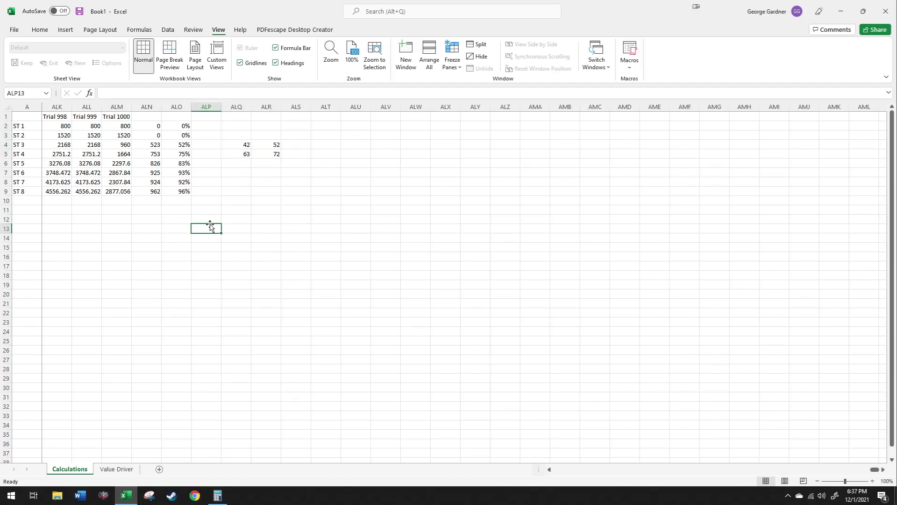
pyautogui.moveTo(293, 136); pyautogui.dragTo(311, 174)
pyautogui.click(356, 182)
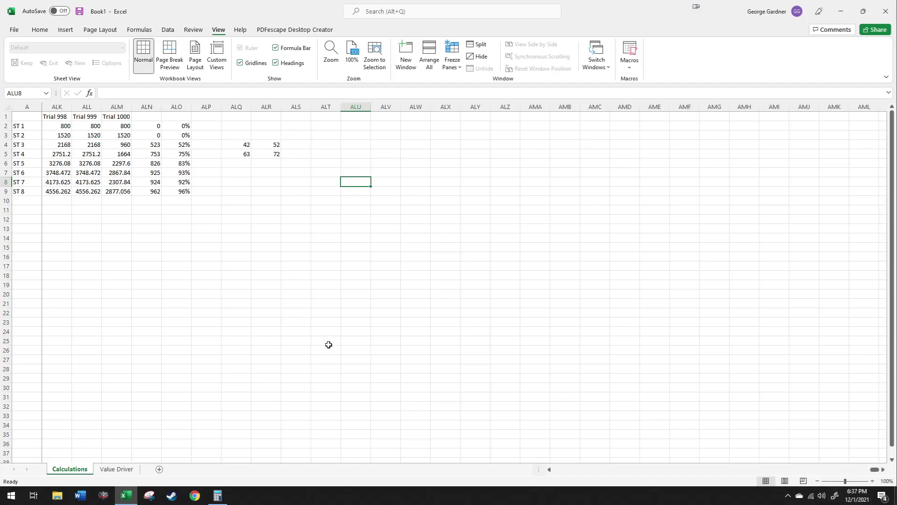
pyautogui.click(286, 210)
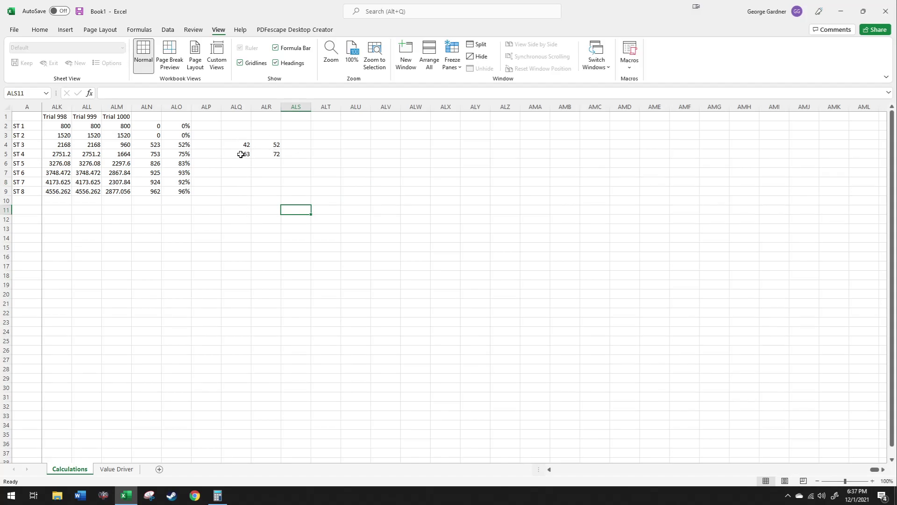
pyautogui.click(232, 152)
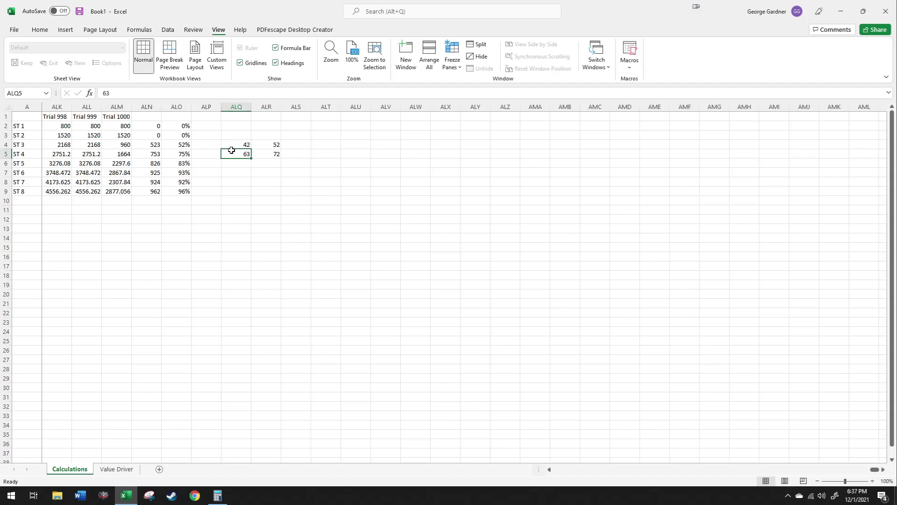
pyautogui.click(501, 189)
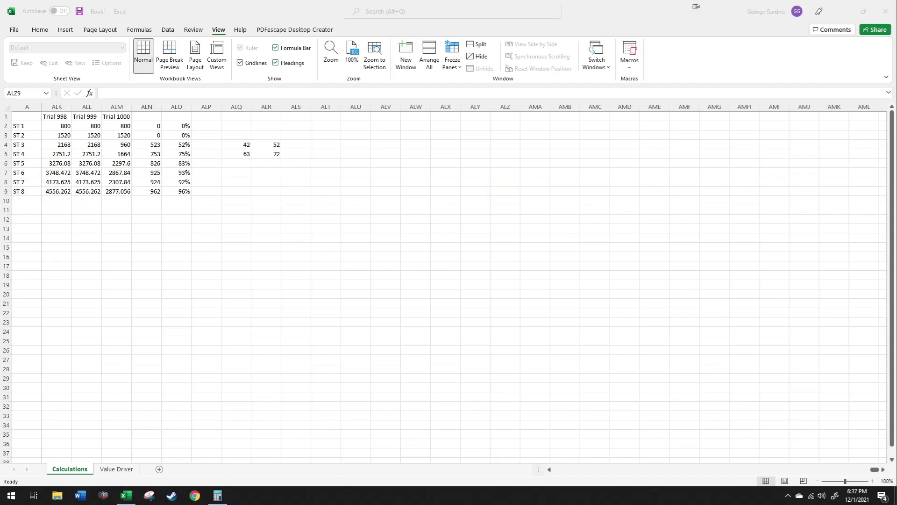